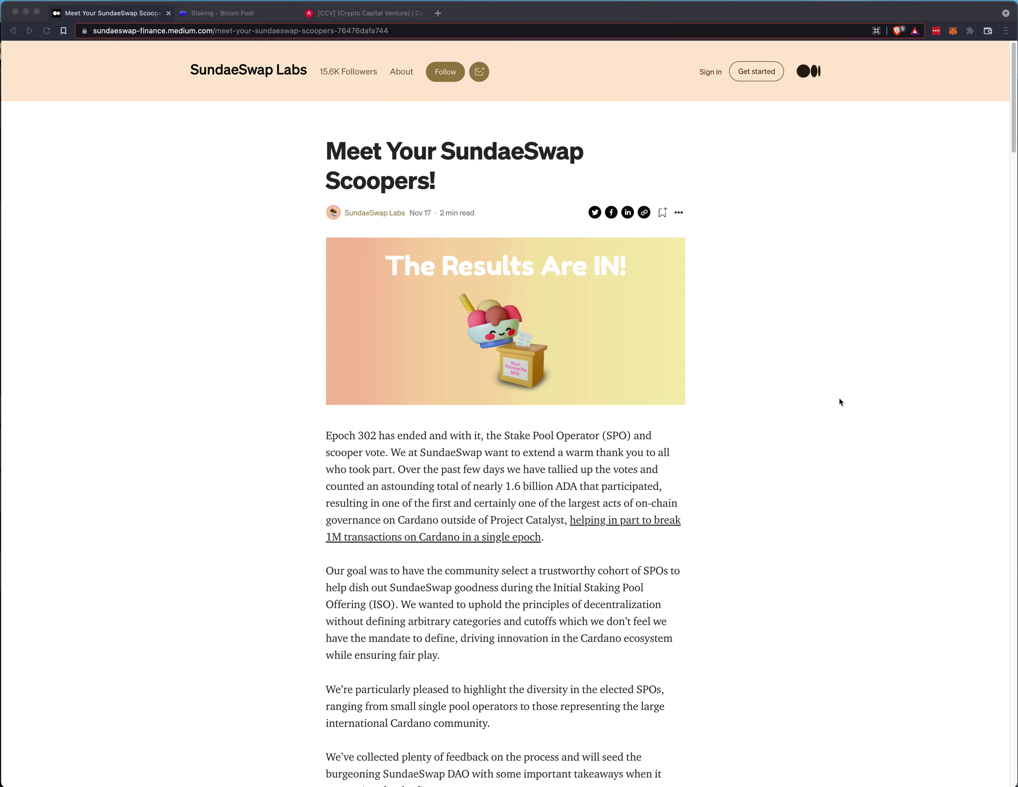
Read the introduction of the SundaeSwap Scoopers article, including the paragraph on the Initial Staking Pool Offering (ISO)
scroll(838, 403, "down", 1)
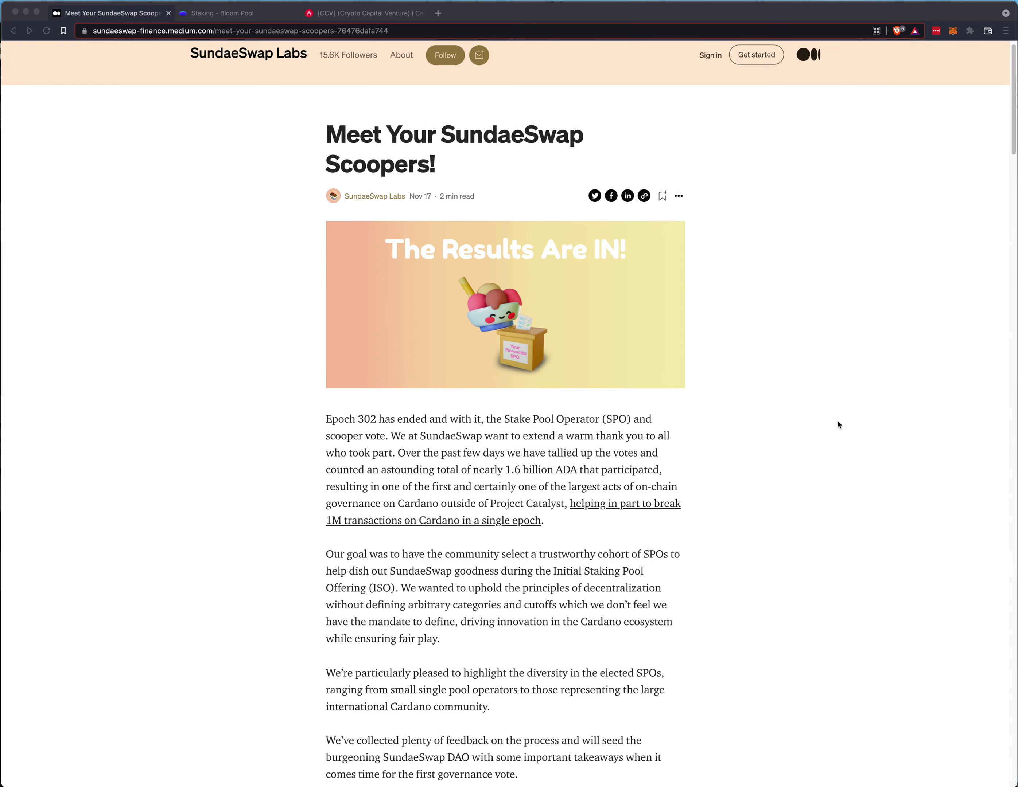
scroll(839, 424, "down", 3)
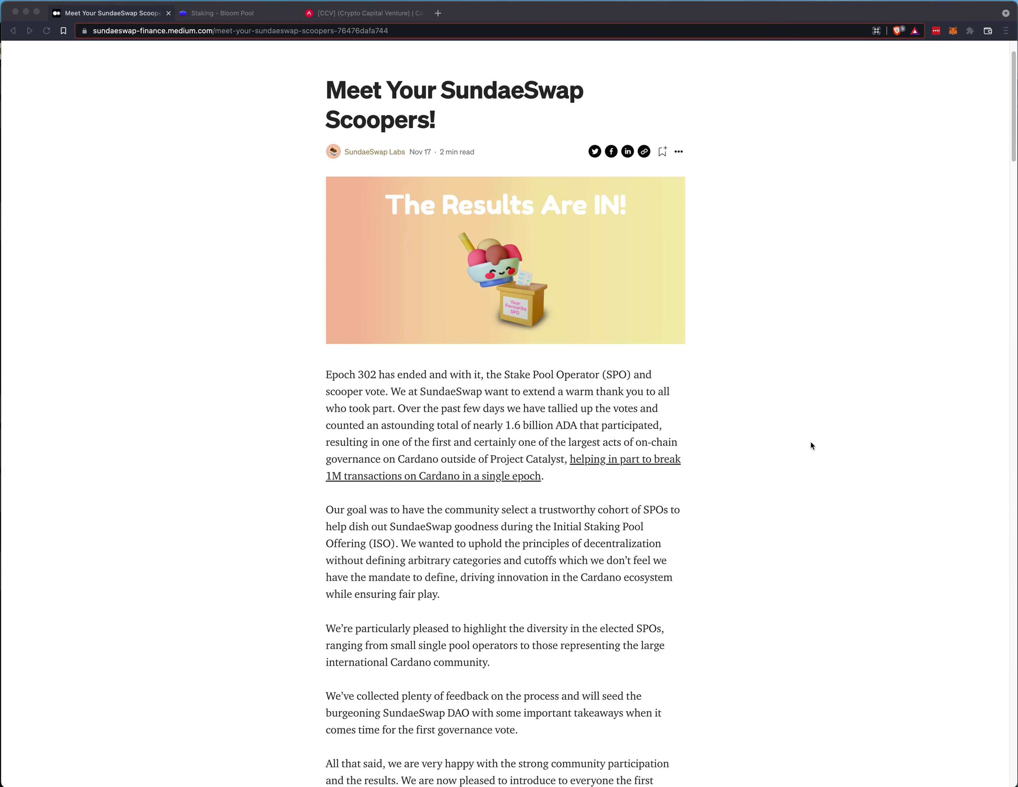
scroll(836, 481, "down", 5)
scroll(836, 481, "down", 2)
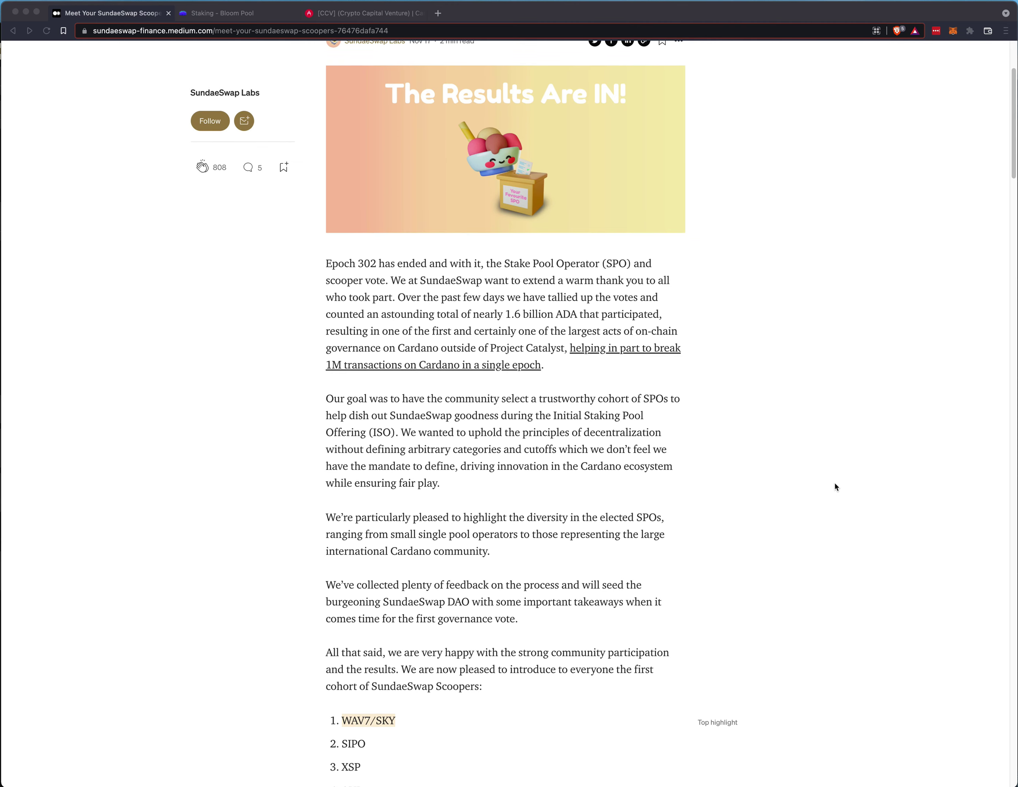
left_click(553, 416)
left_click_drag(553, 416, 397, 434)
left_click(726, 479)
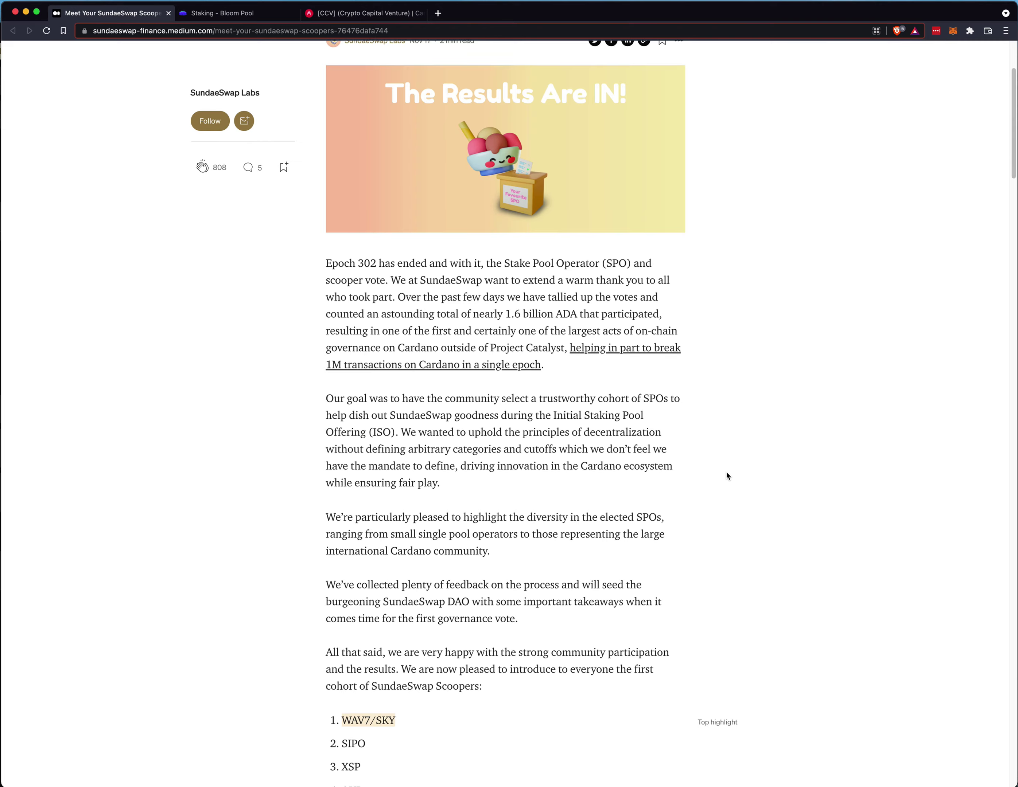
Review the numbered list of elected SundaeSwap Scoopers in the article
scroll(727, 476, "down", 8)
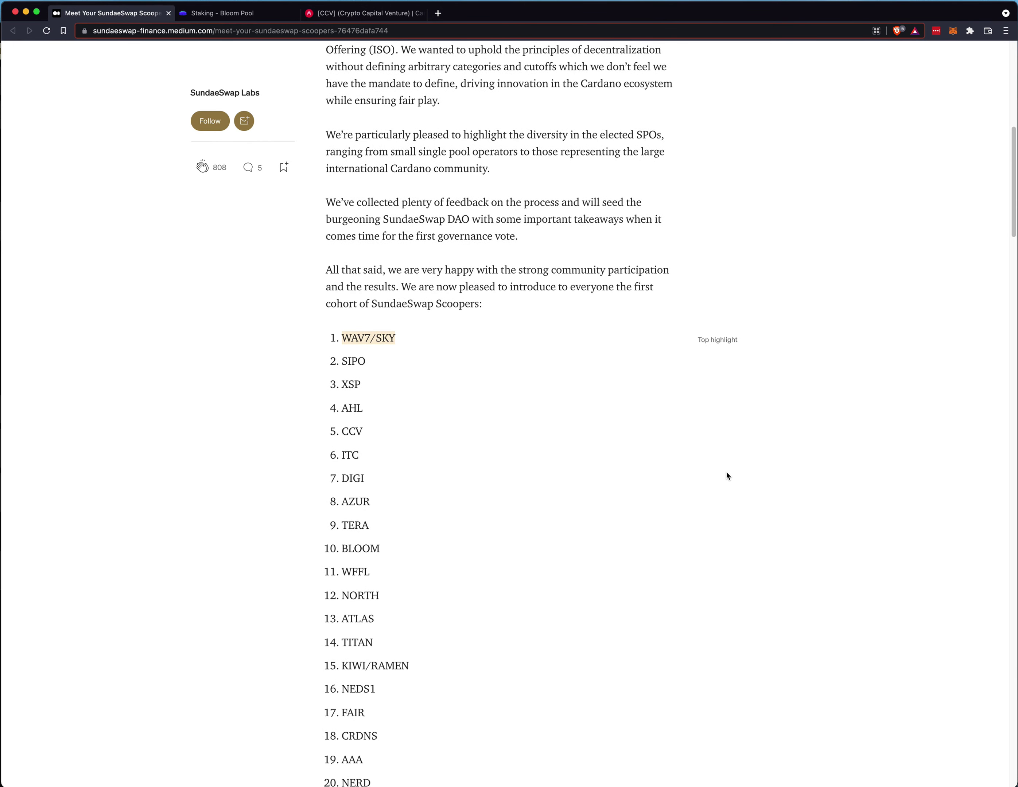
scroll(727, 476, "down", 2)
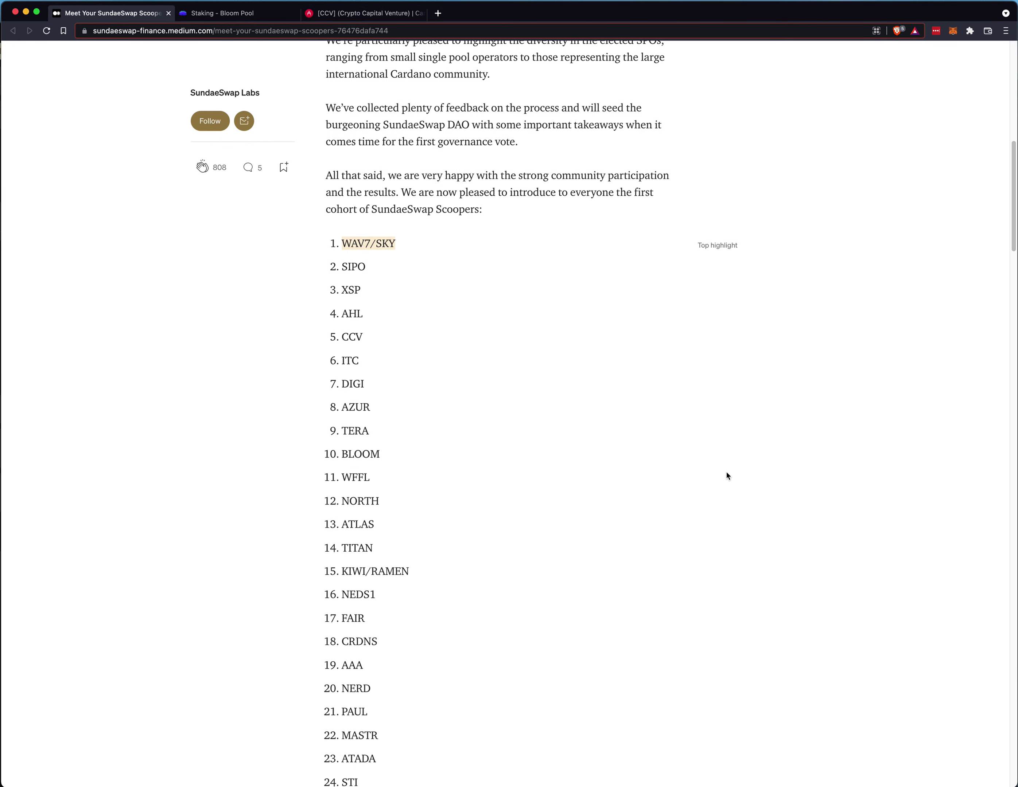
scroll(727, 476, "down", 3)
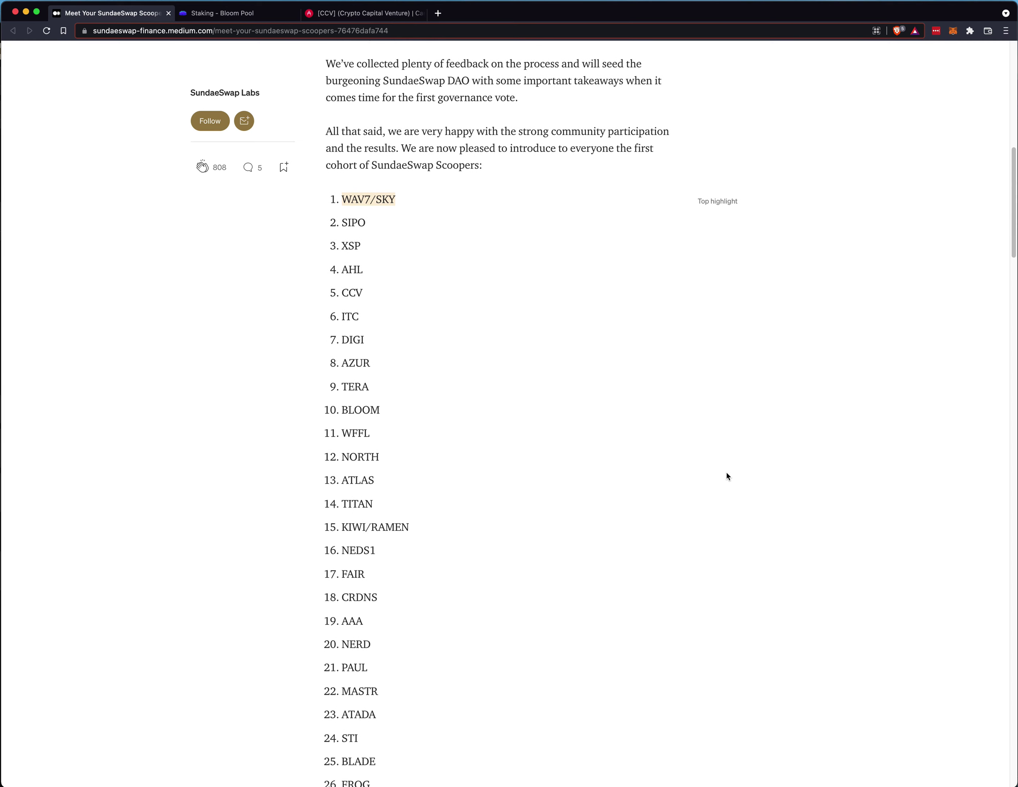
scroll(727, 476, "down", 2)
scroll(727, 476, "up", 3)
scroll(727, 476, "up", 3)
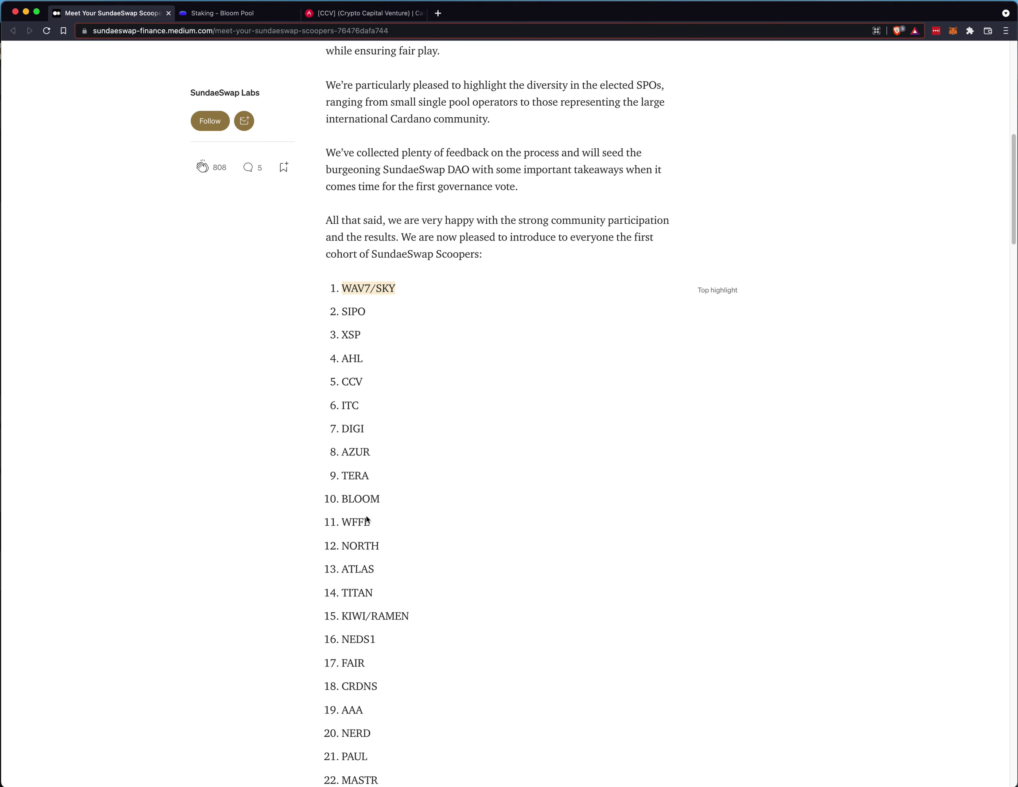
Locate the BLOOM and CCV tickers in the scooper list and view the CCV pool's ADApools page
left_click(342, 498)
left_click_drag(342, 498, 384, 500)
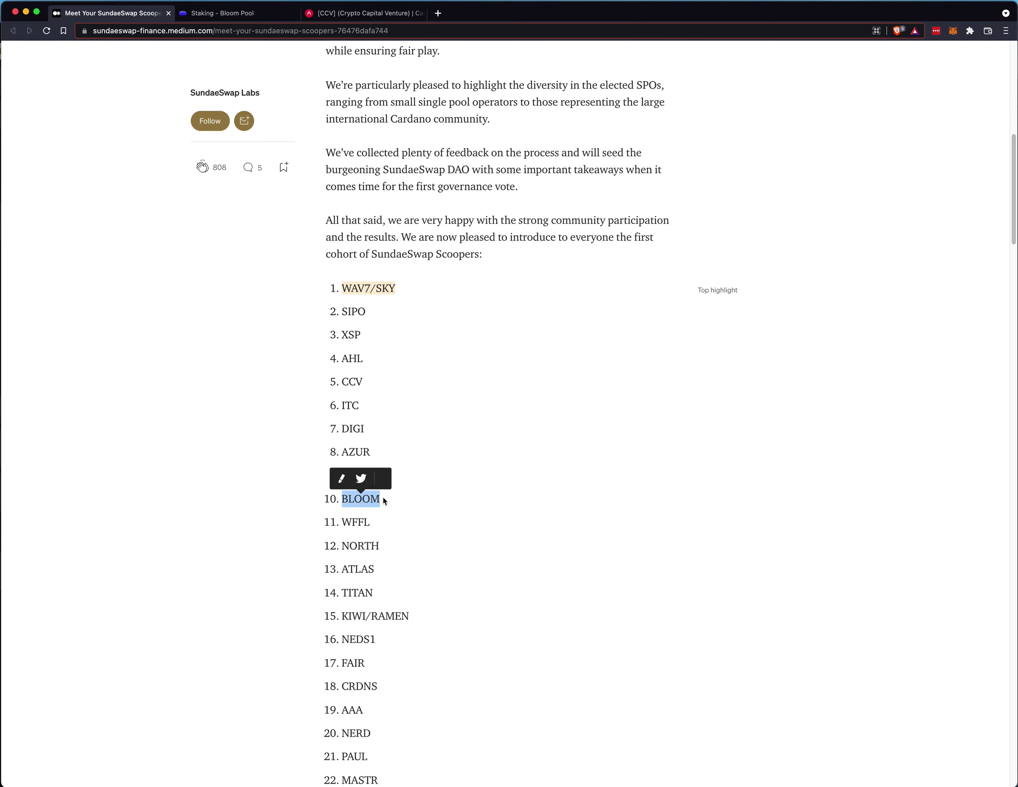
left_click(394, 504)
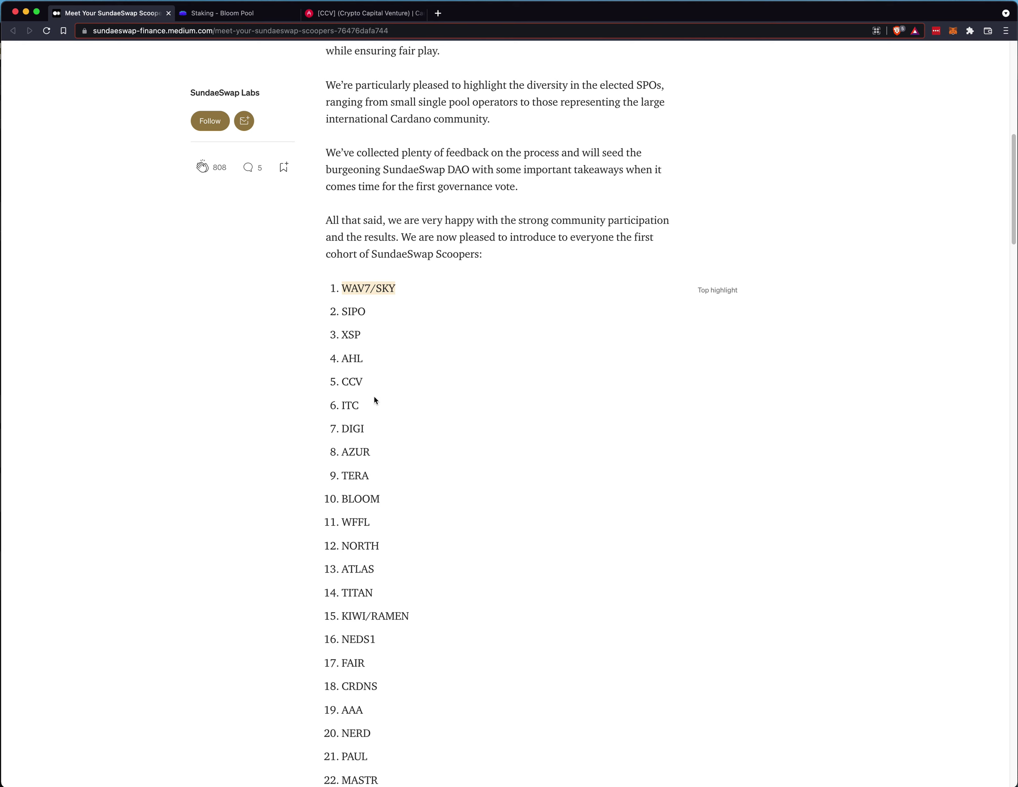
left_click_drag(342, 382, 367, 386)
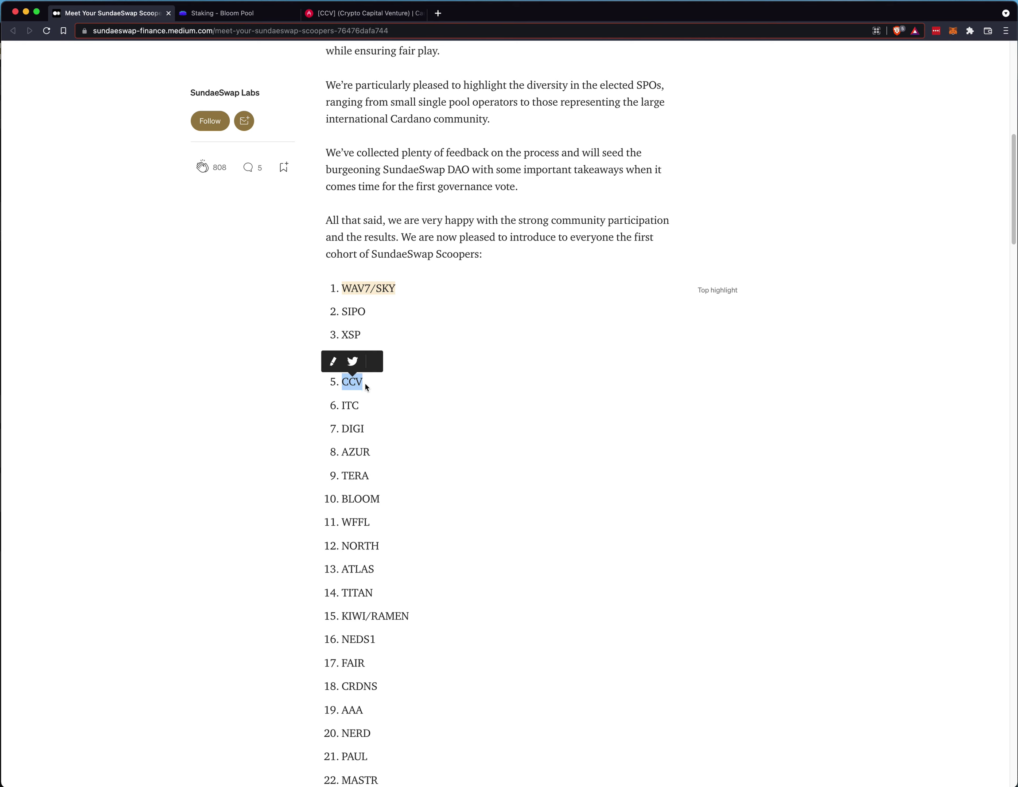
left_click(443, 386)
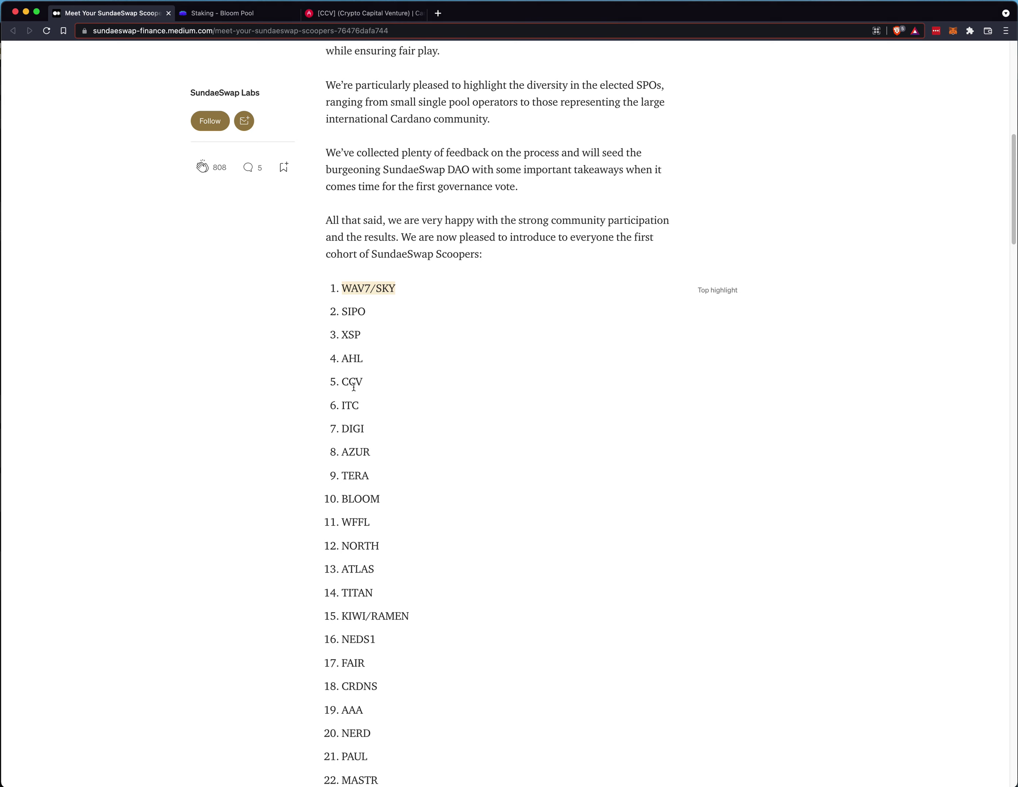
left_click(374, 13)
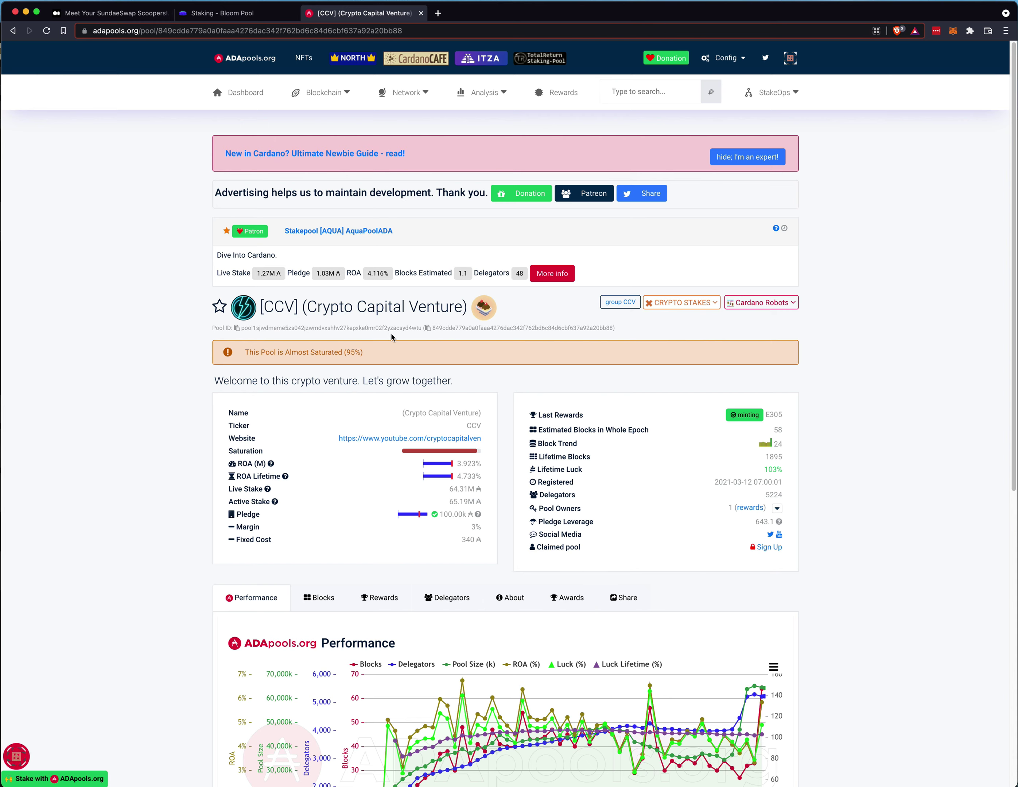
left_click(124, 13)
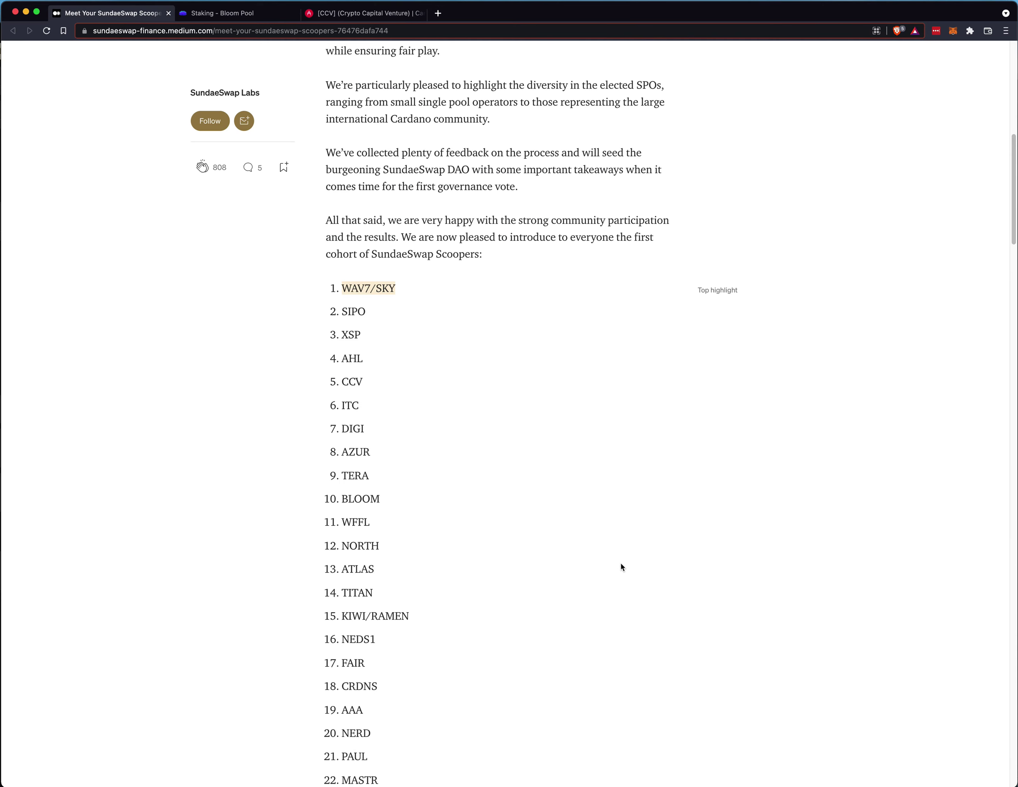
Find BLOOM in the scooper list again and examine the live stats of the Bloom pools on the Bloom Pool staking page
double_click(357, 499)
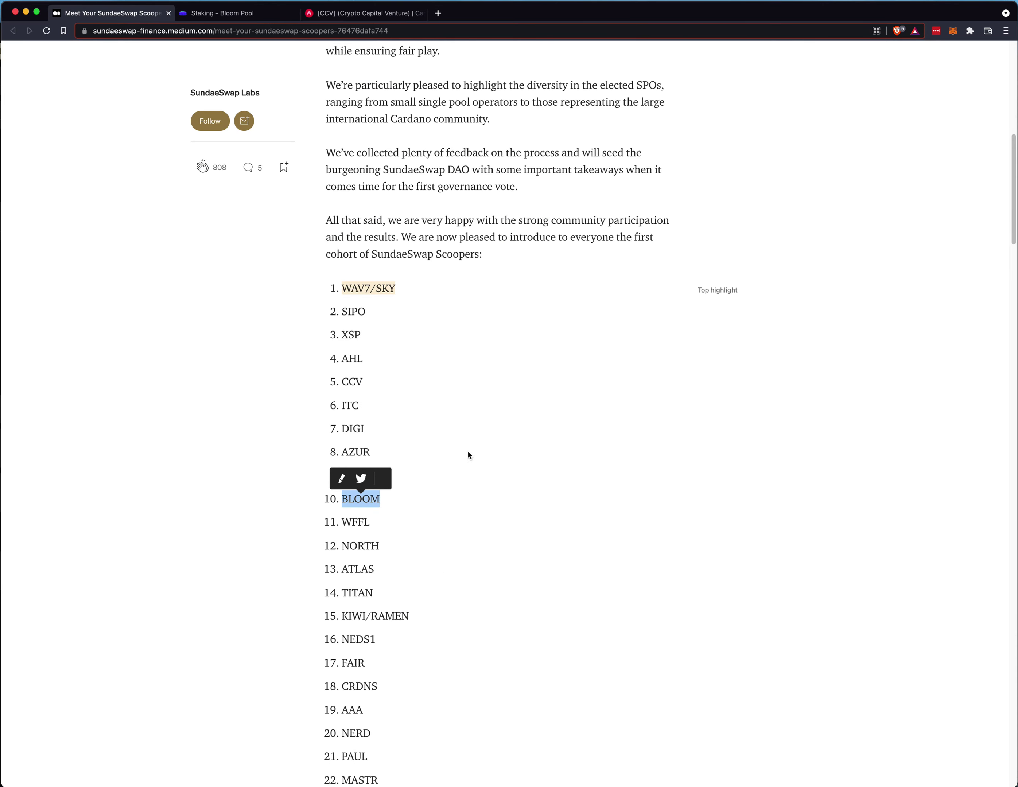
left_click(246, 17)
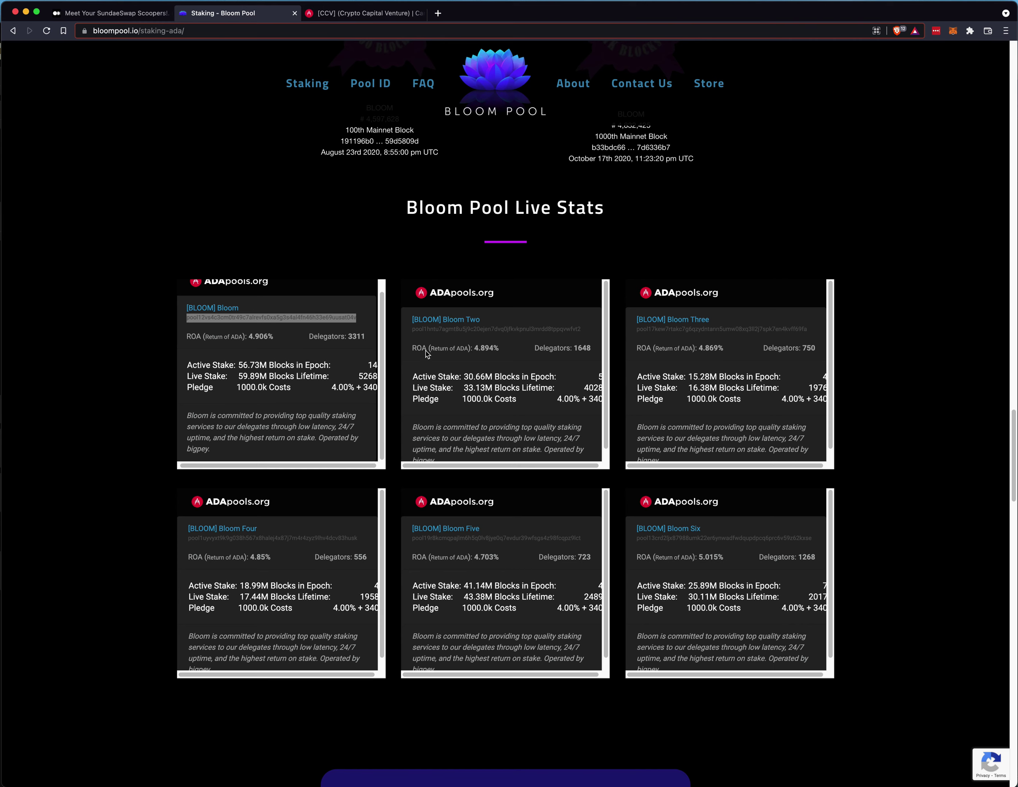
left_click(135, 14)
left_click(495, 497)
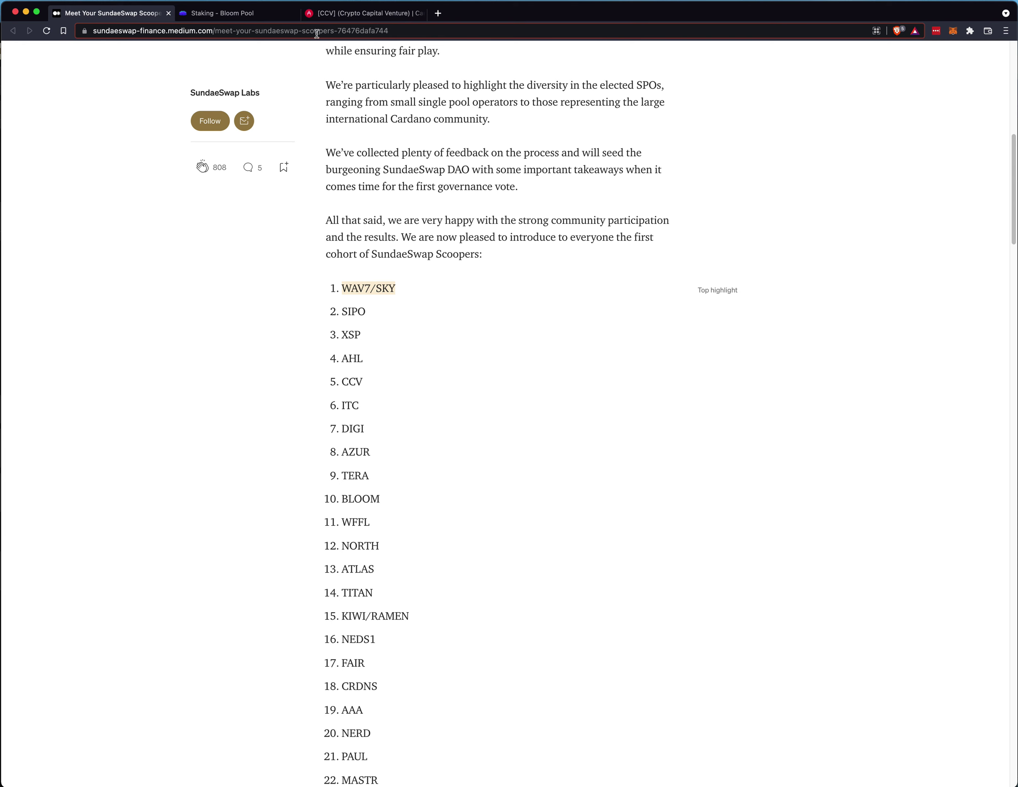
left_click(265, 14)
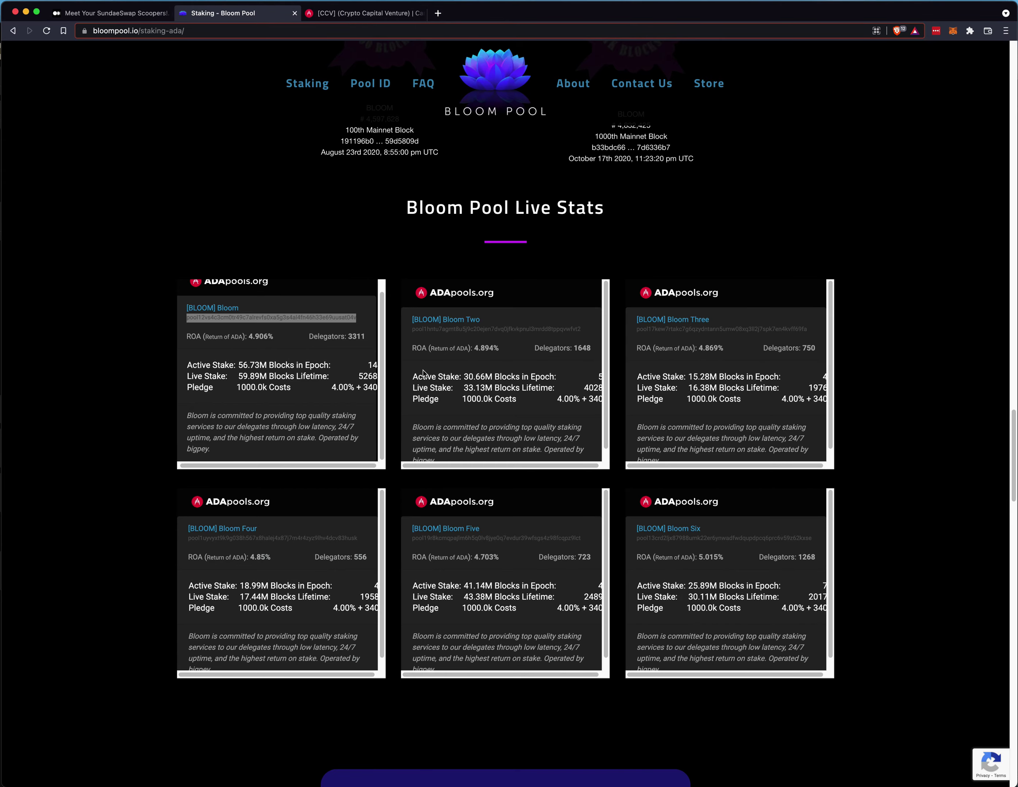
scroll(424, 372, "up", 1)
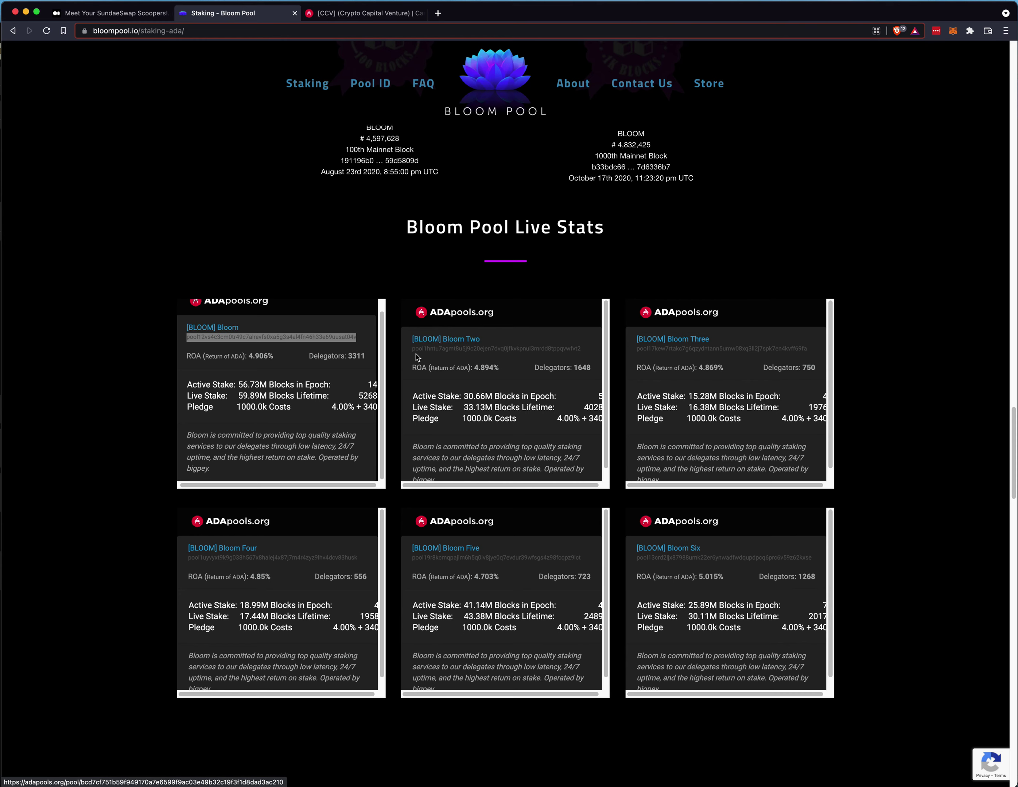
scroll(383, 340, "up", 1)
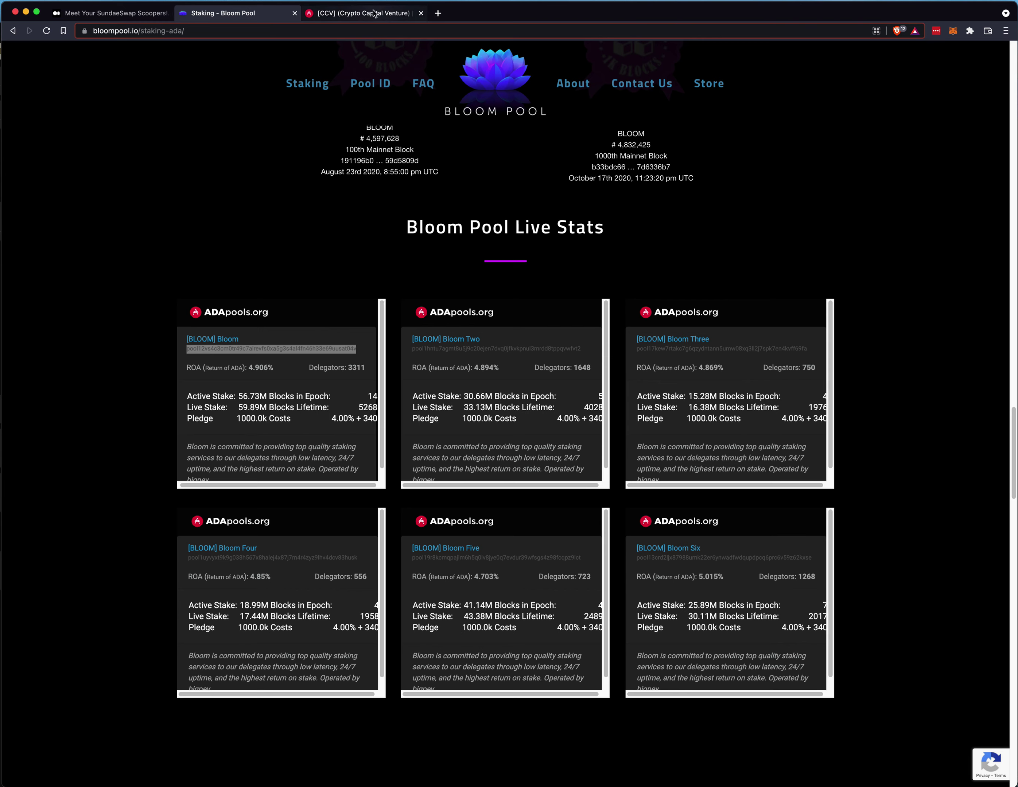
Find CCV in the scooper list and check that pool's saturation on its ADApools page
left_click(124, 15)
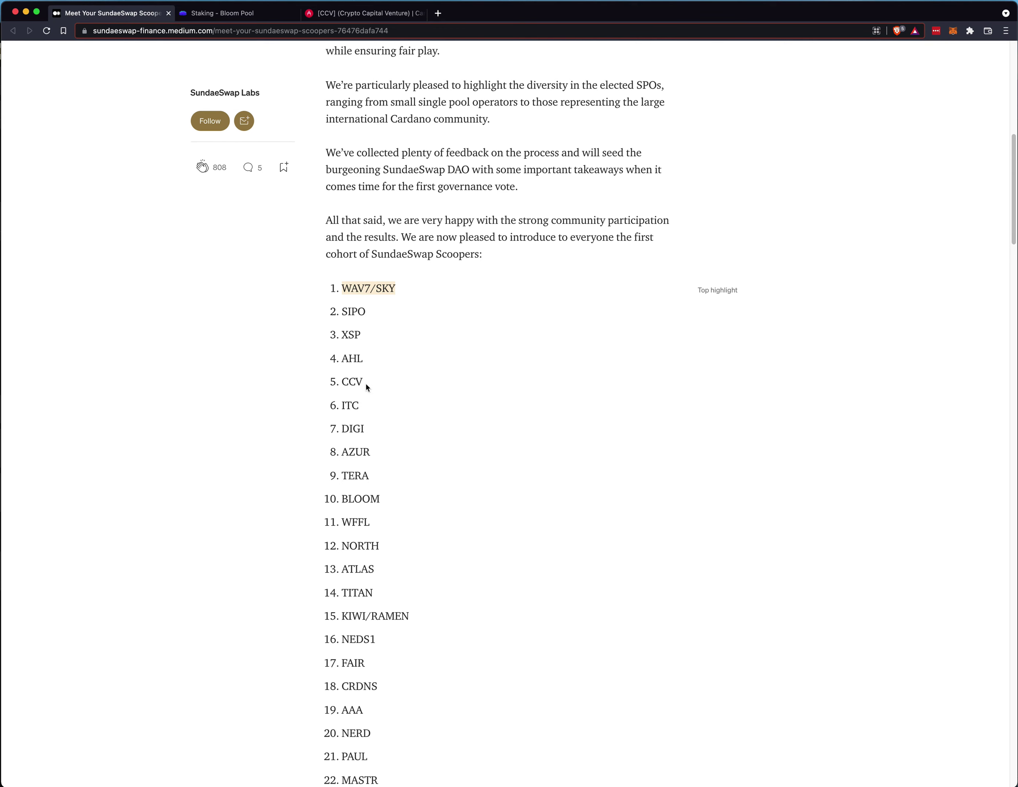
double_click(352, 383)
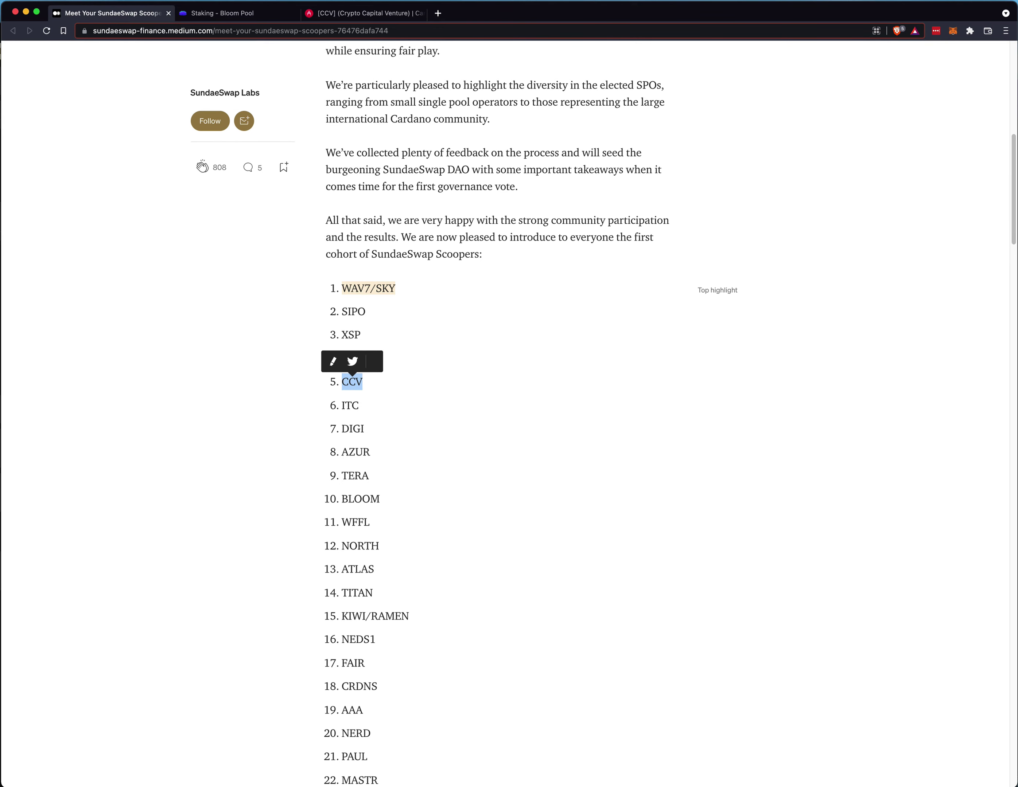
left_click(365, 14)
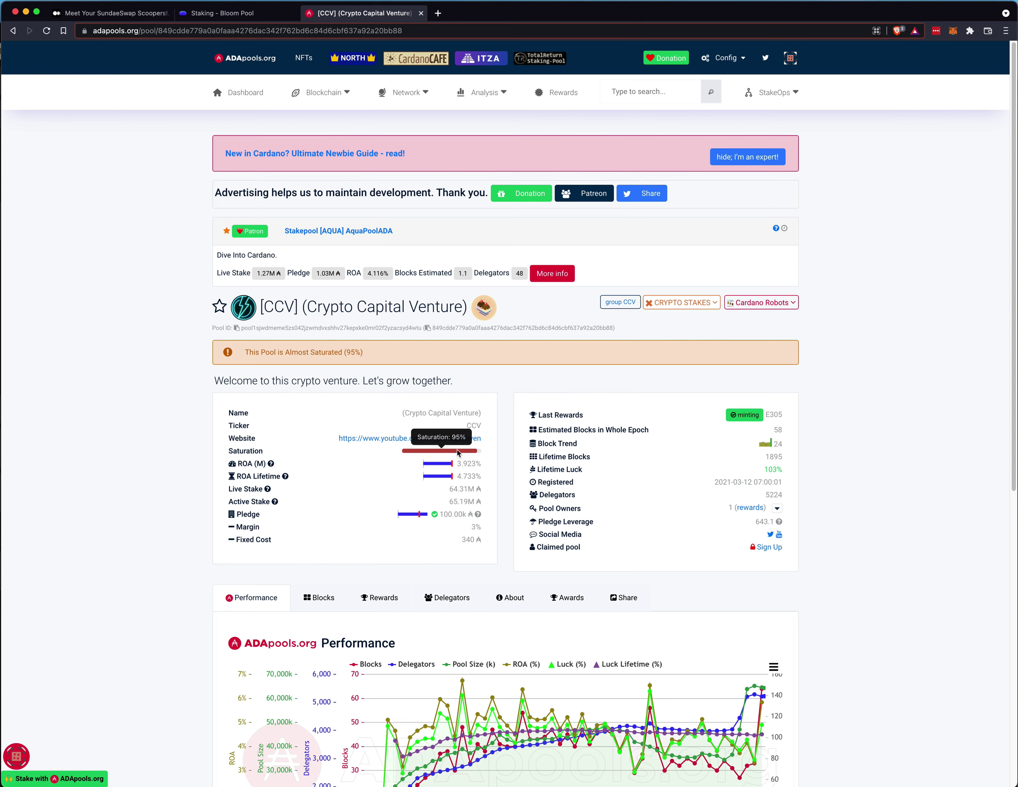
mouse_move(427, 454)
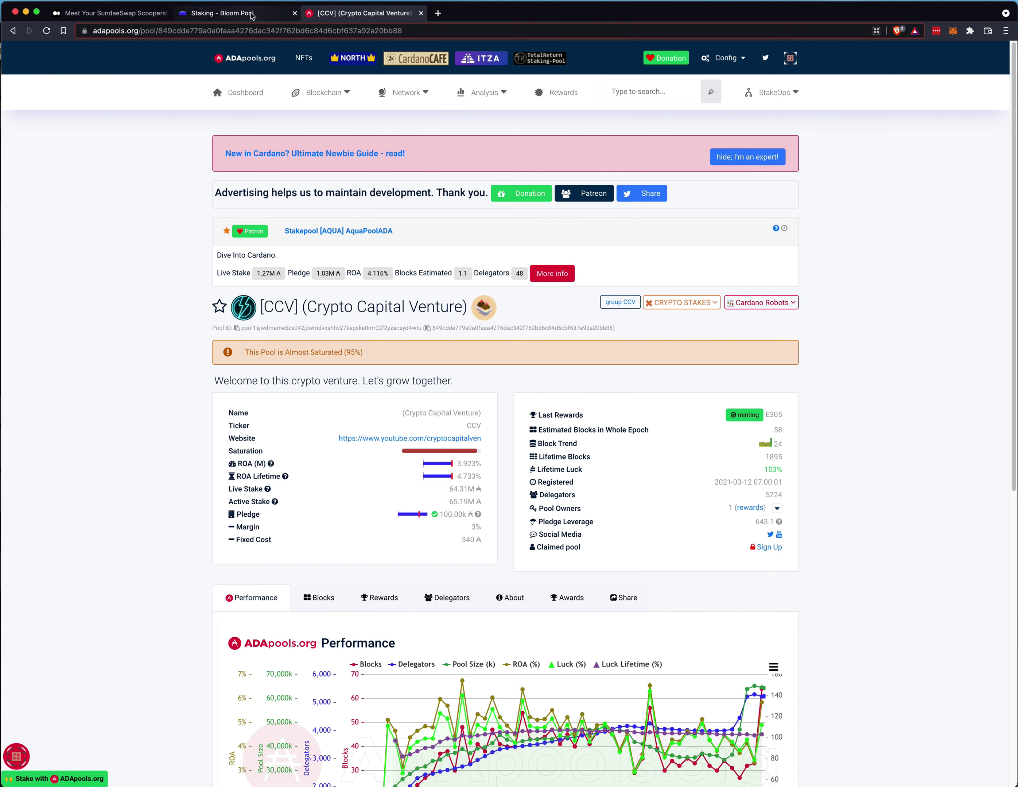
Open the first Bloom pool's ADApools page from the Bloom Pool live stats and check its saturation
left_click(245, 13)
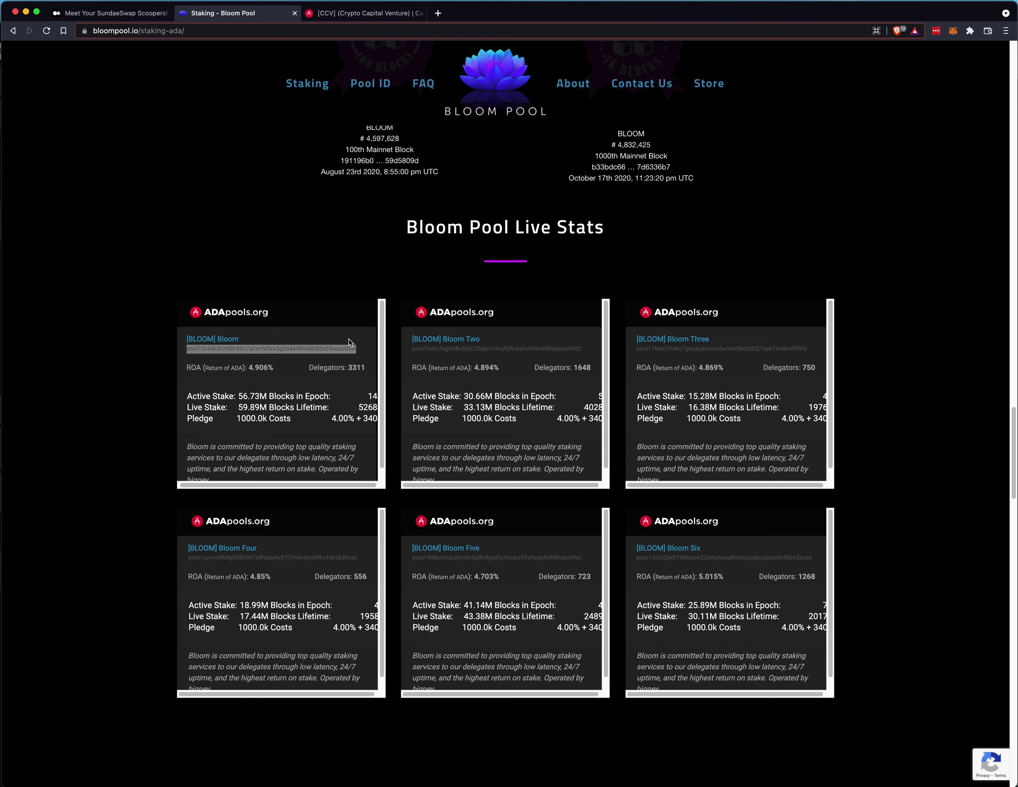
left_click(222, 345)
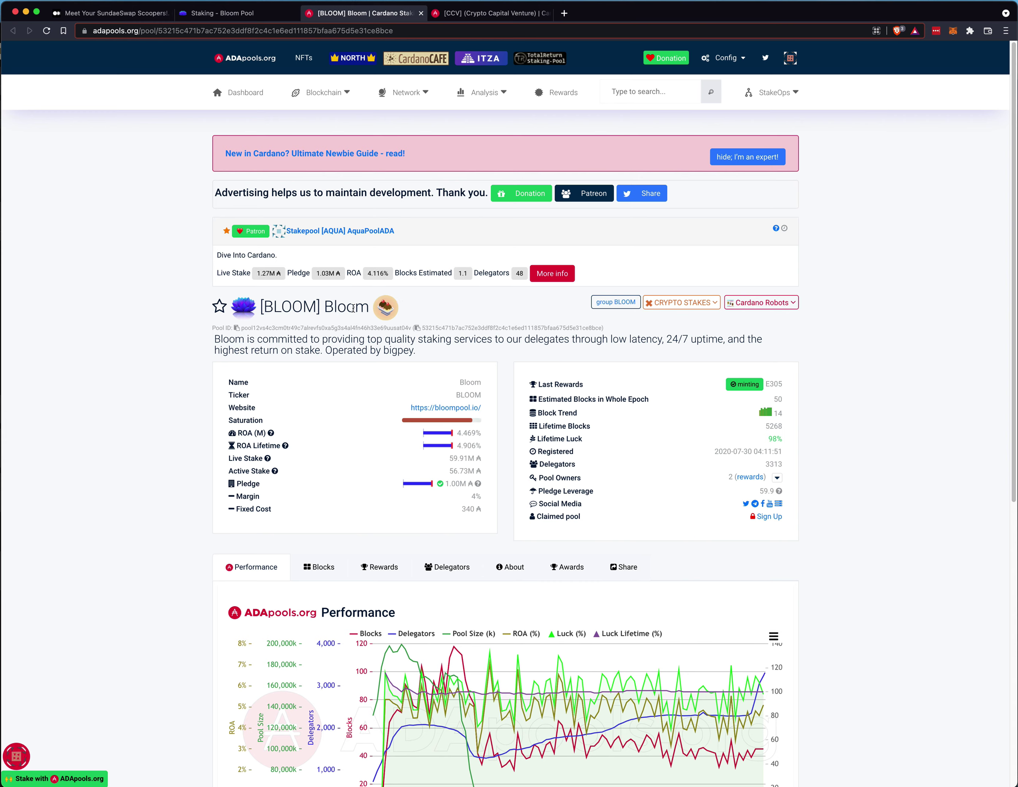
left_click_drag(326, 307, 387, 306)
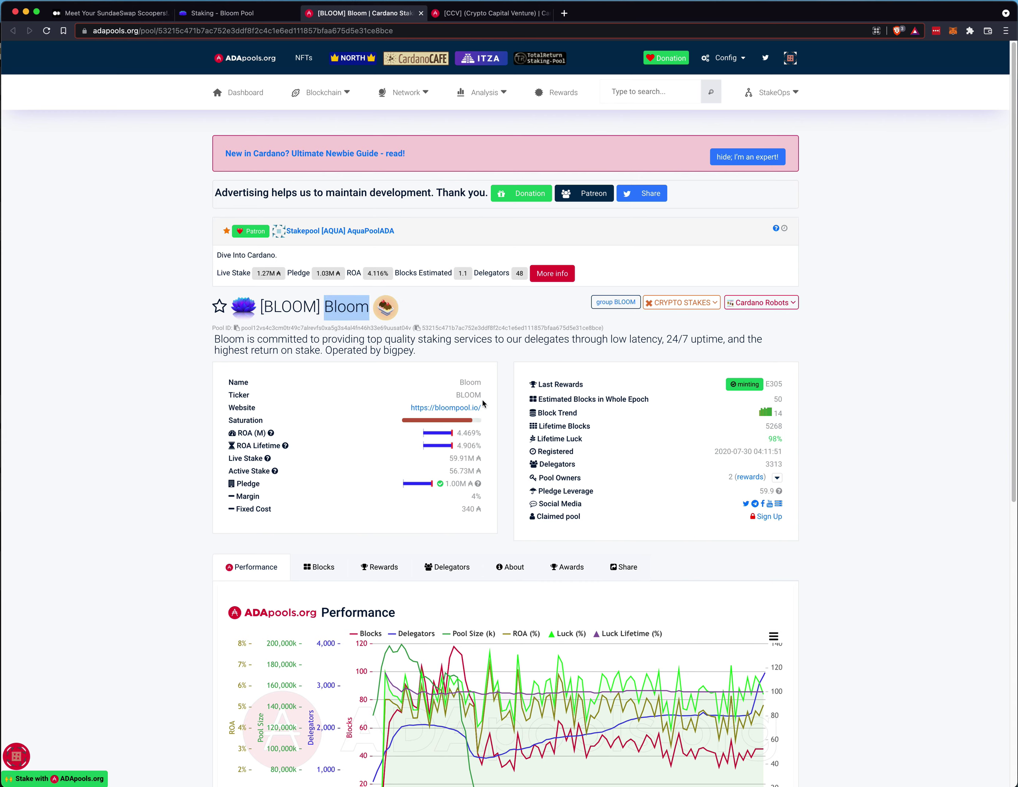
mouse_move(441, 423)
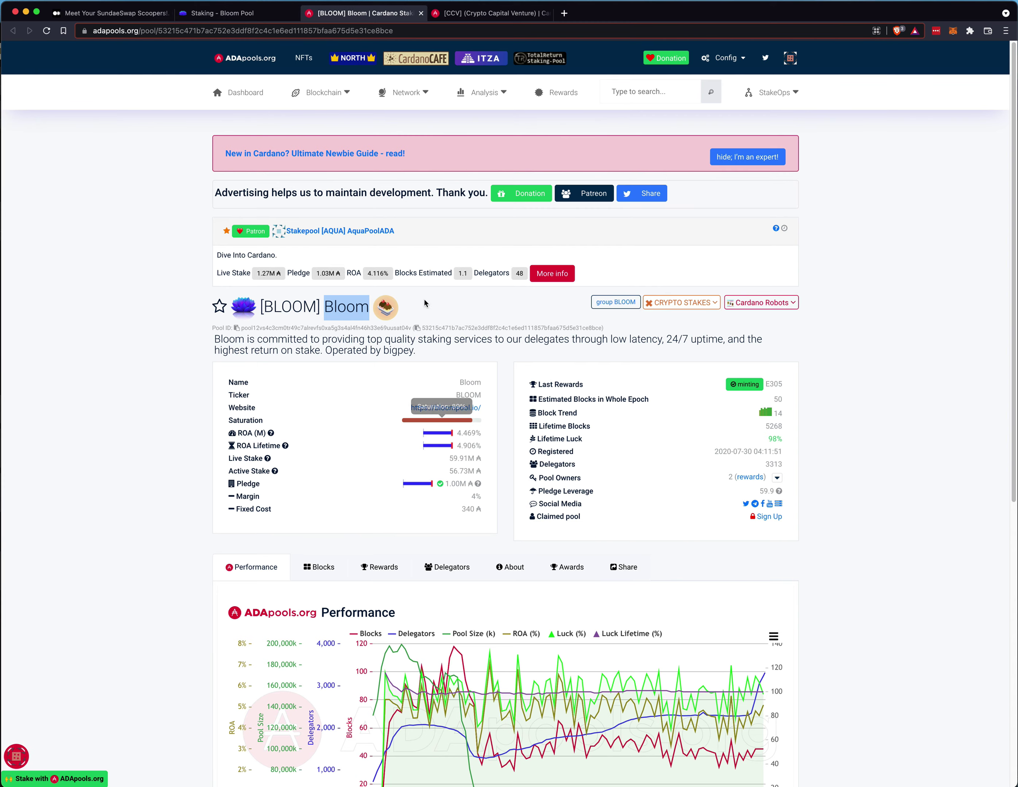
Go to the Bloom Pool website's Pool ID page and copy the Yoroi ID of the first Bloom pool
key("ctrl+shift+Tab")
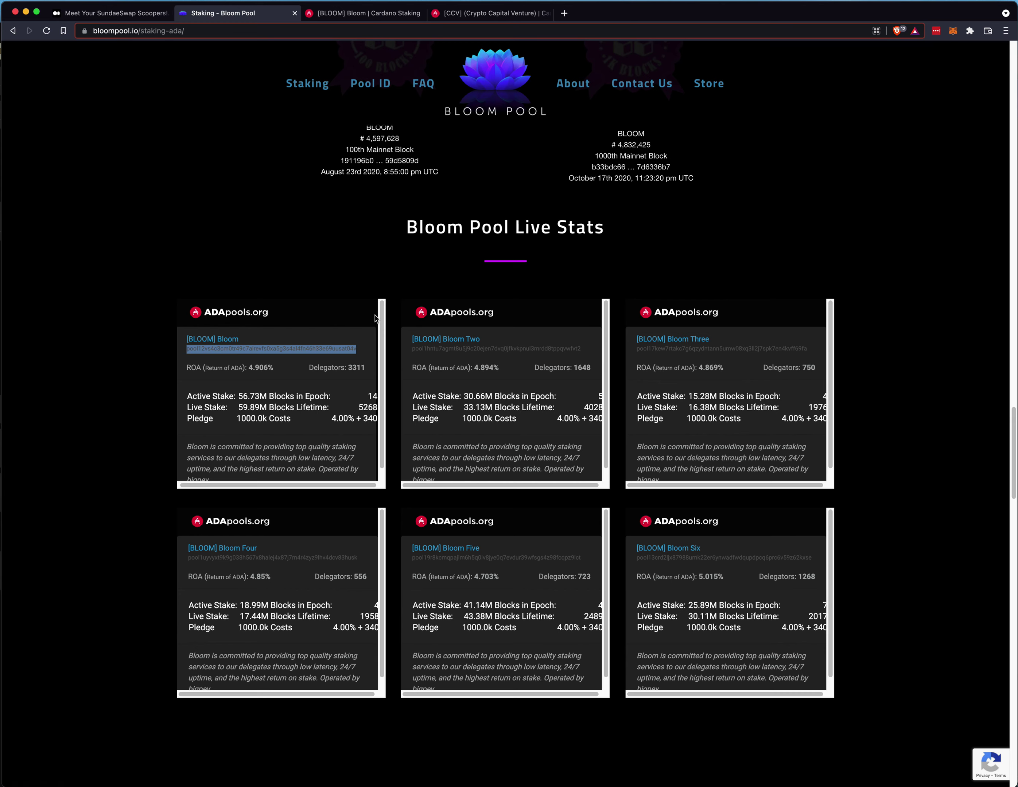
left_click(380, 84)
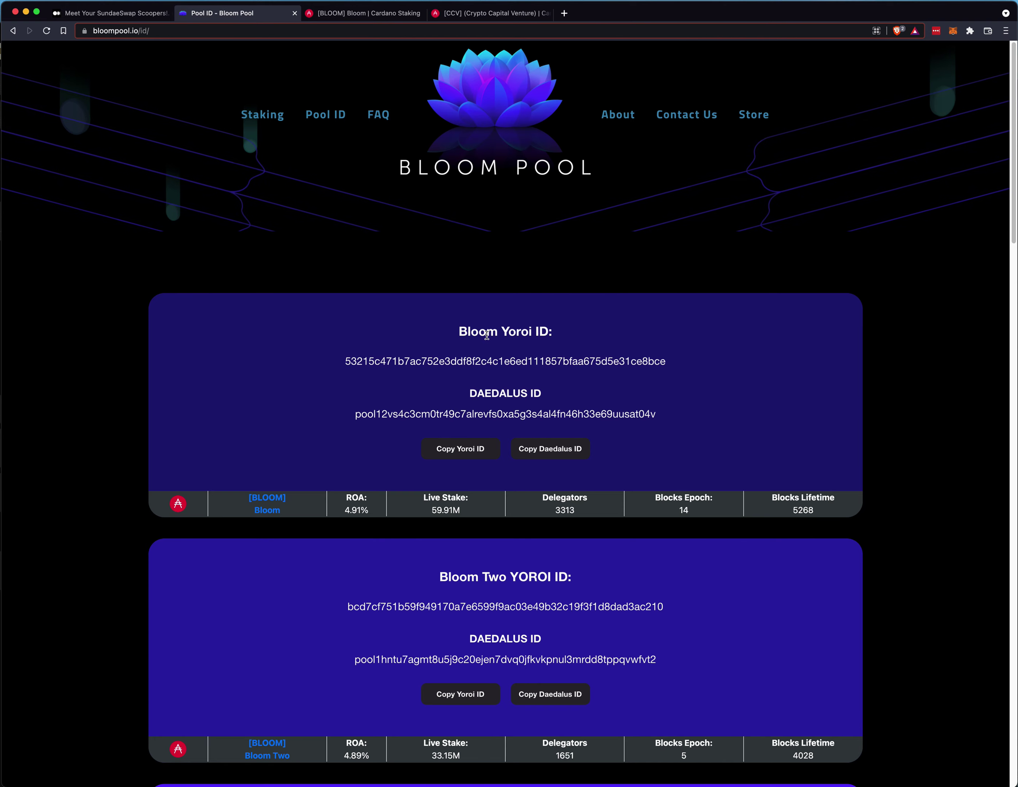
scroll(466, 371, "down", 5)
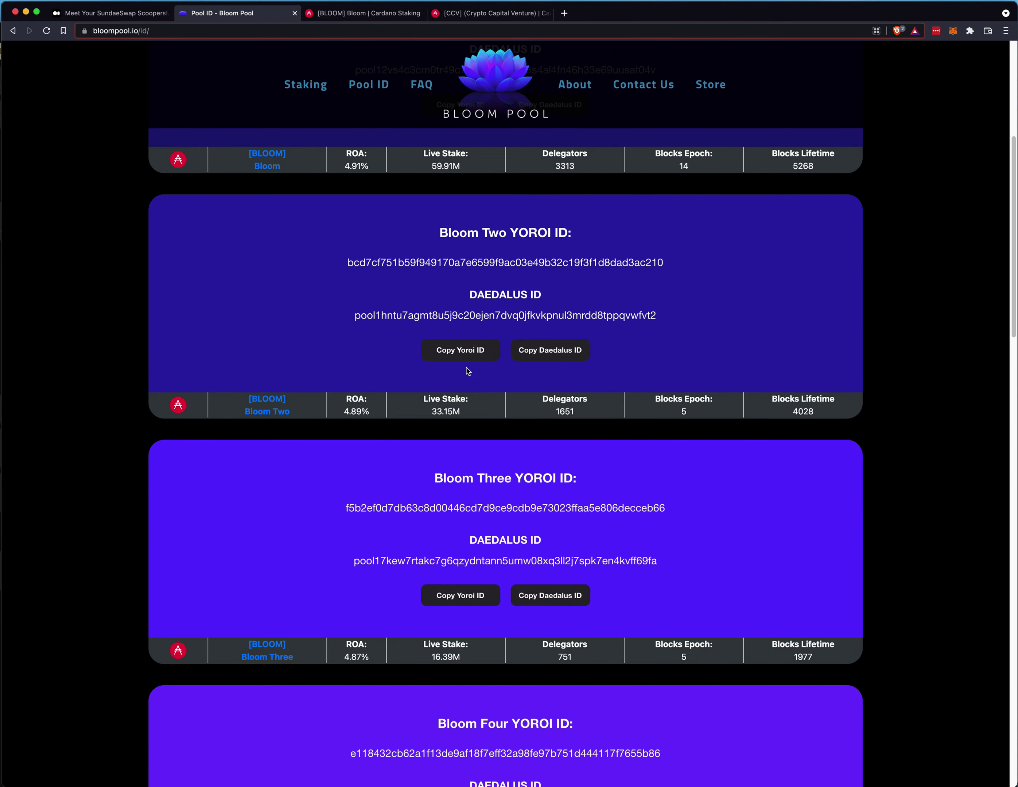
scroll(483, 490, "up", 5)
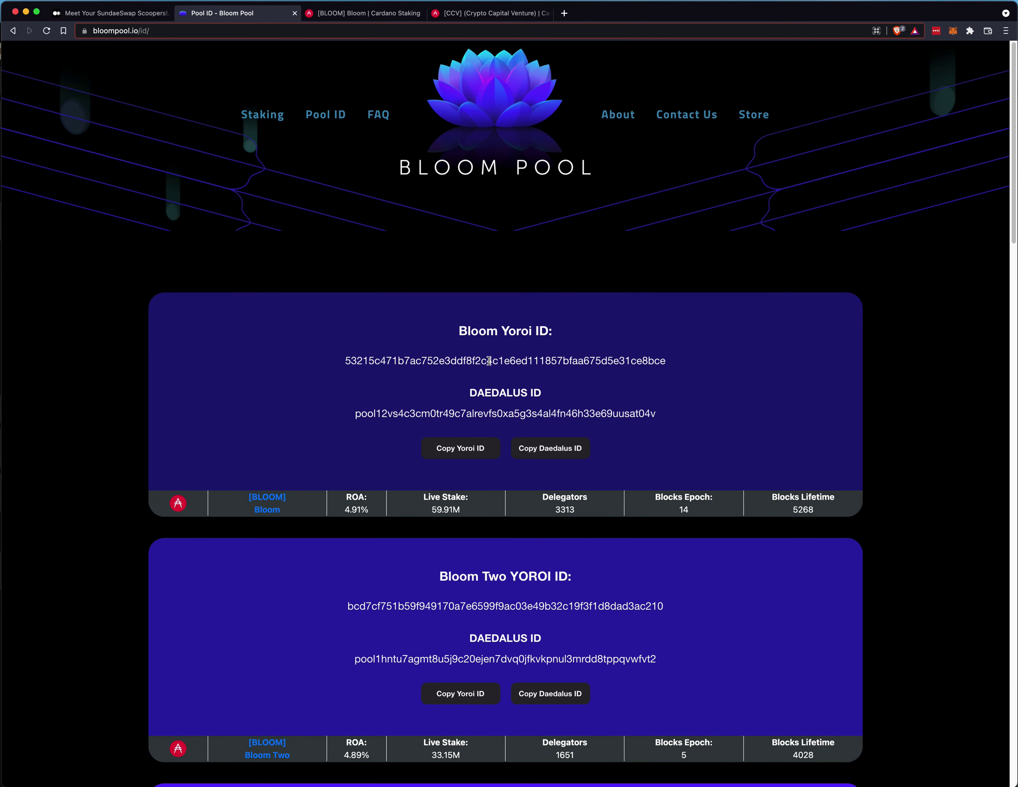
double_click(488, 361)
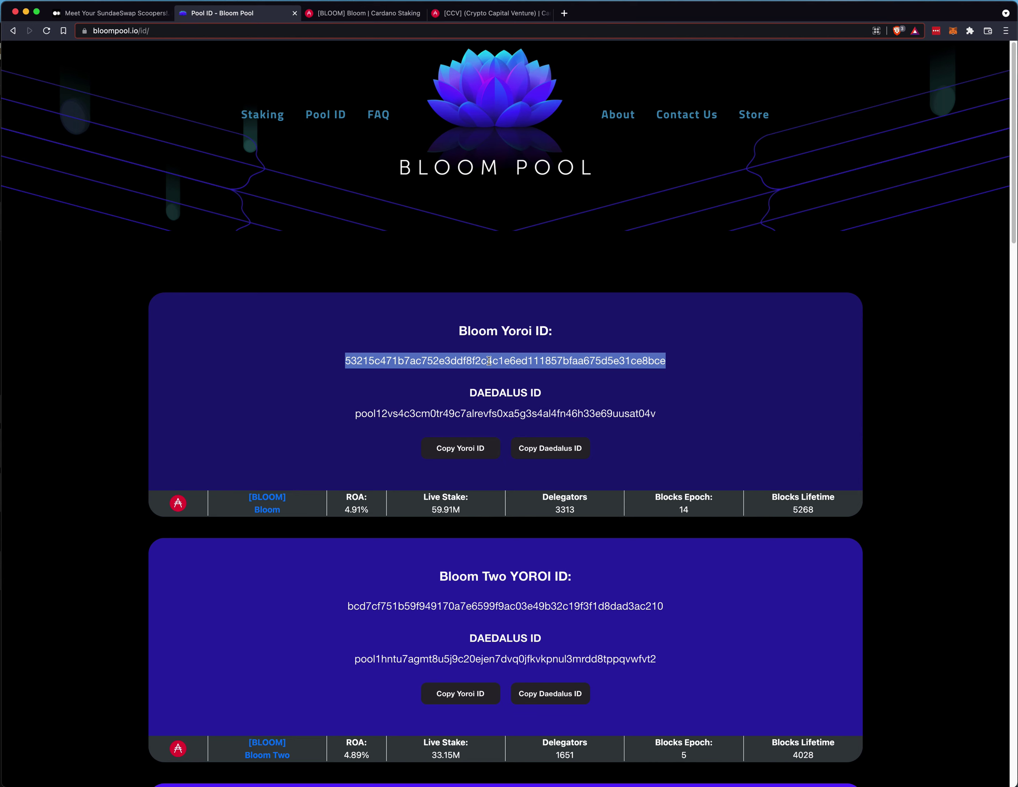
right_click(489, 361)
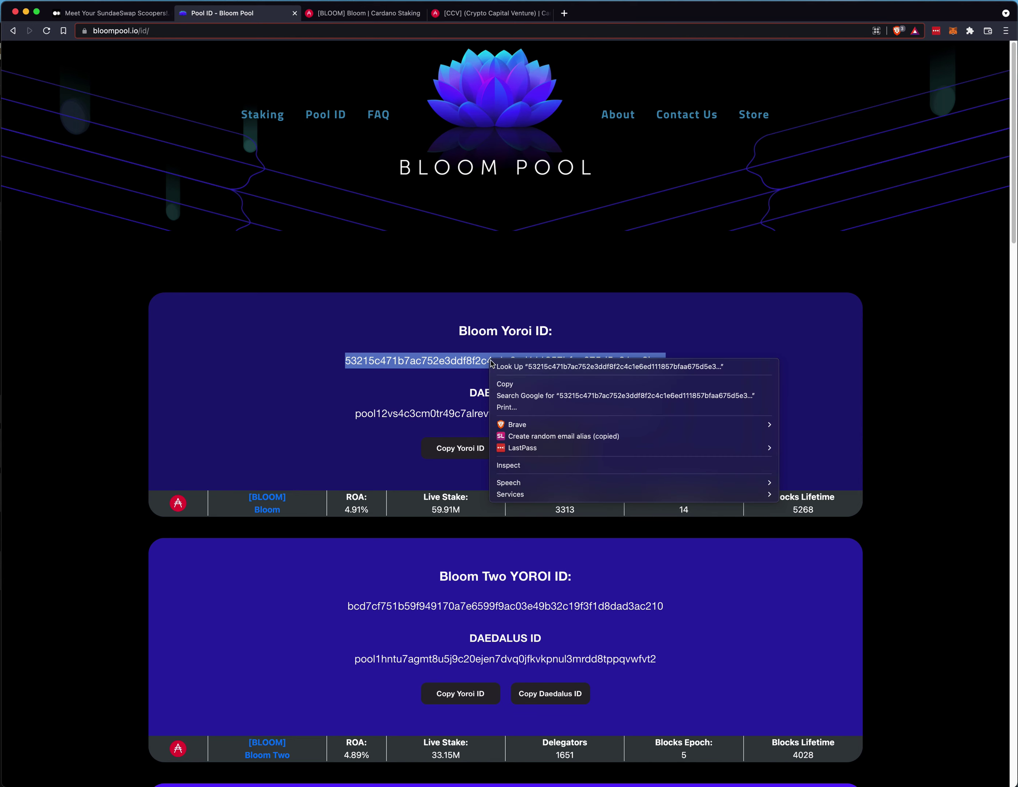
left_click(523, 387)
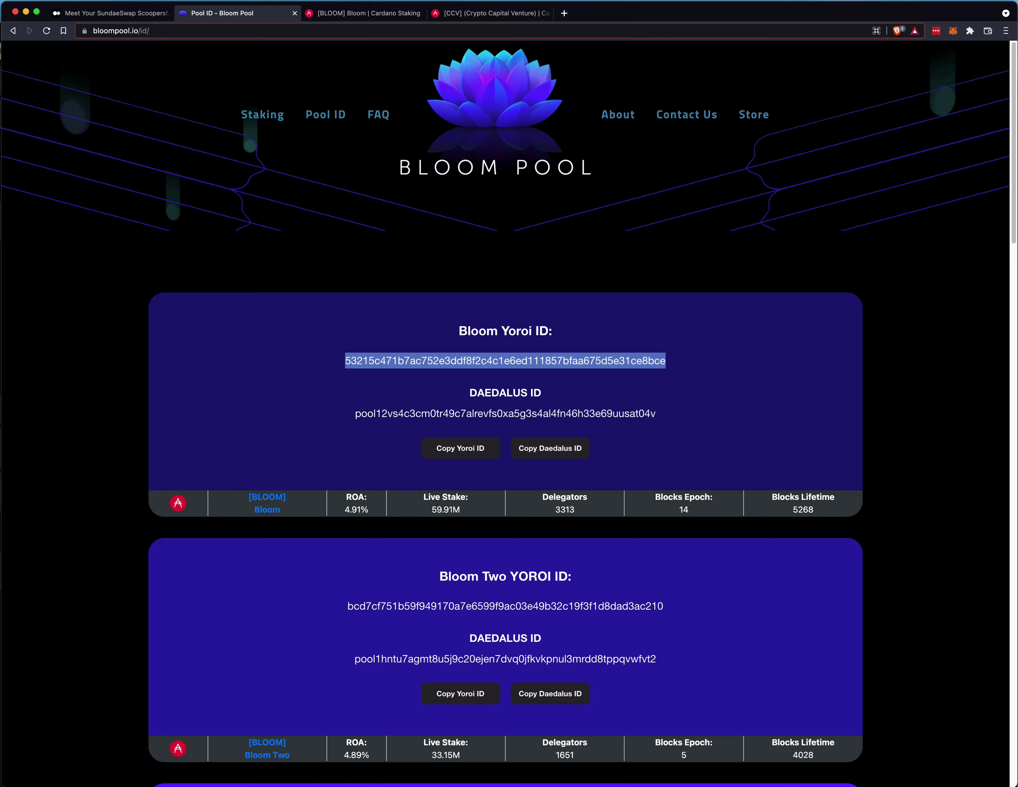
Switch to the AdaLite wallet's staking page and compare the current delegation with the pool preset for delegating stake
key("super+Tab")
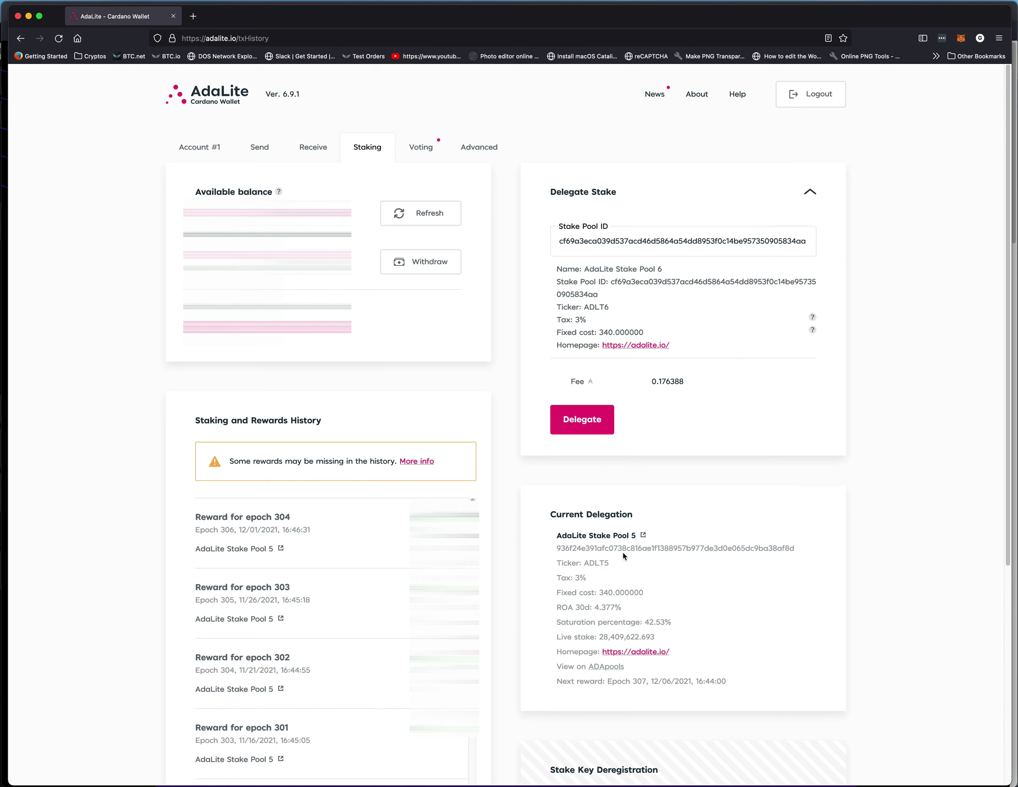
left_click_drag(557, 536, 640, 537)
left_click_drag(663, 270, 637, 272)
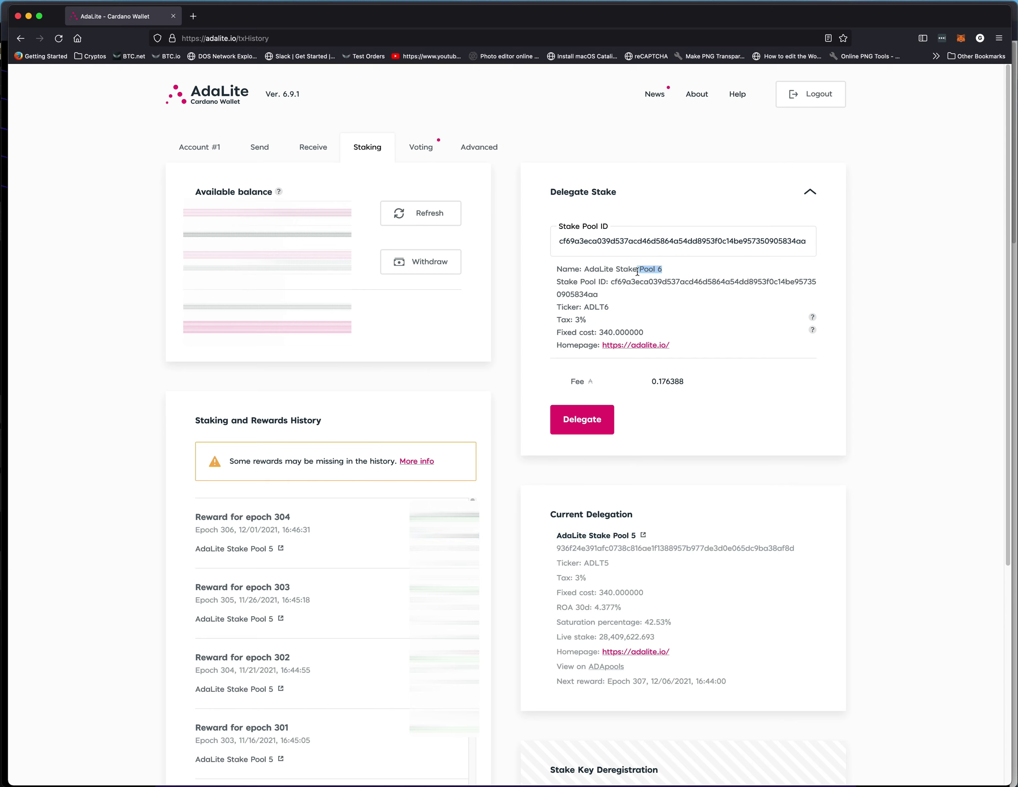
Replace the stake pool ID with the copied Bloom Yoroi ID, delegate the stake to that pool and confirm the transaction
double_click(707, 237)
key("BackSpace")
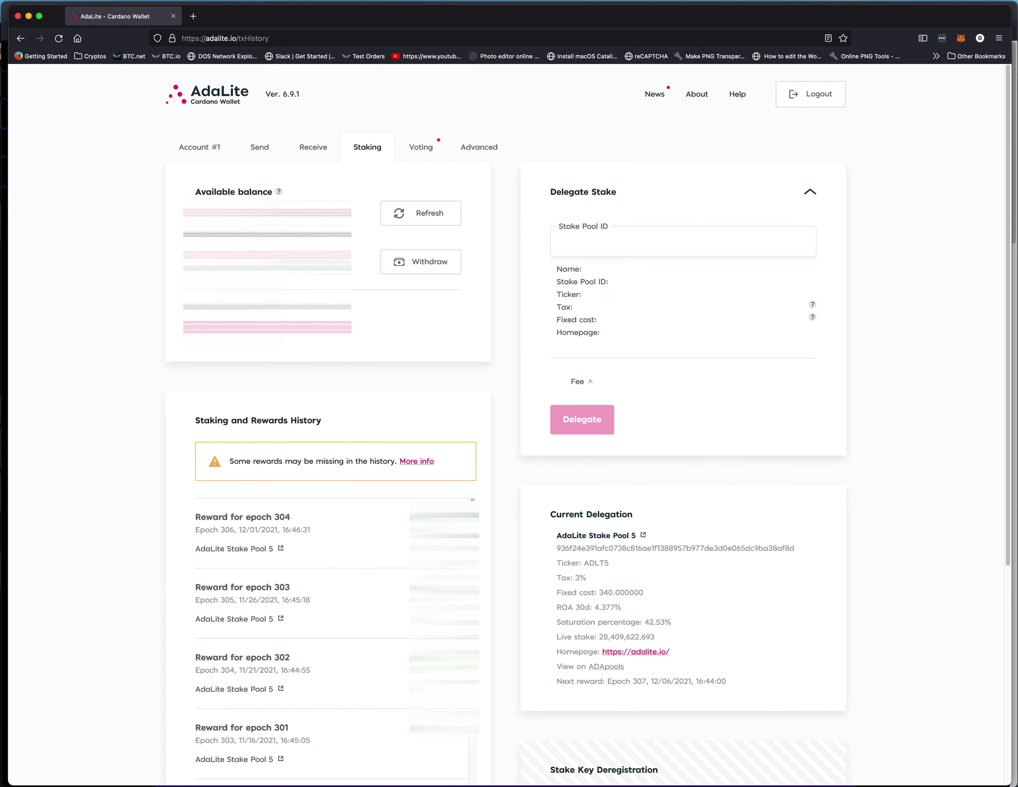
key("super+v")
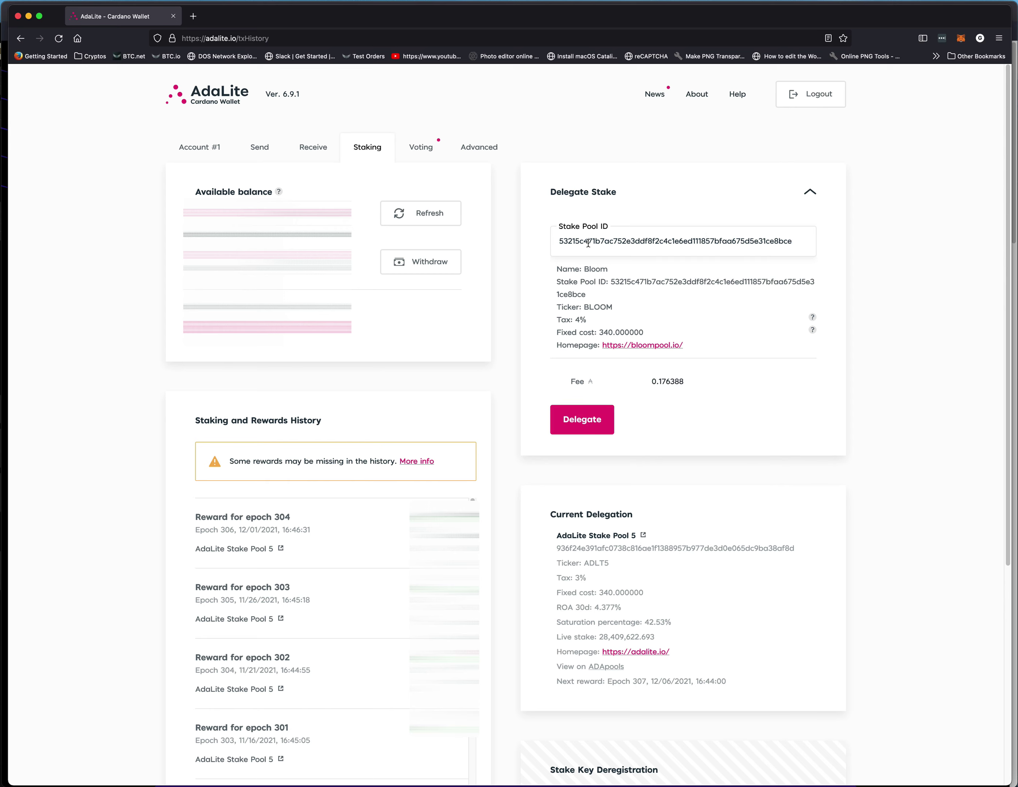
left_click(582, 420)
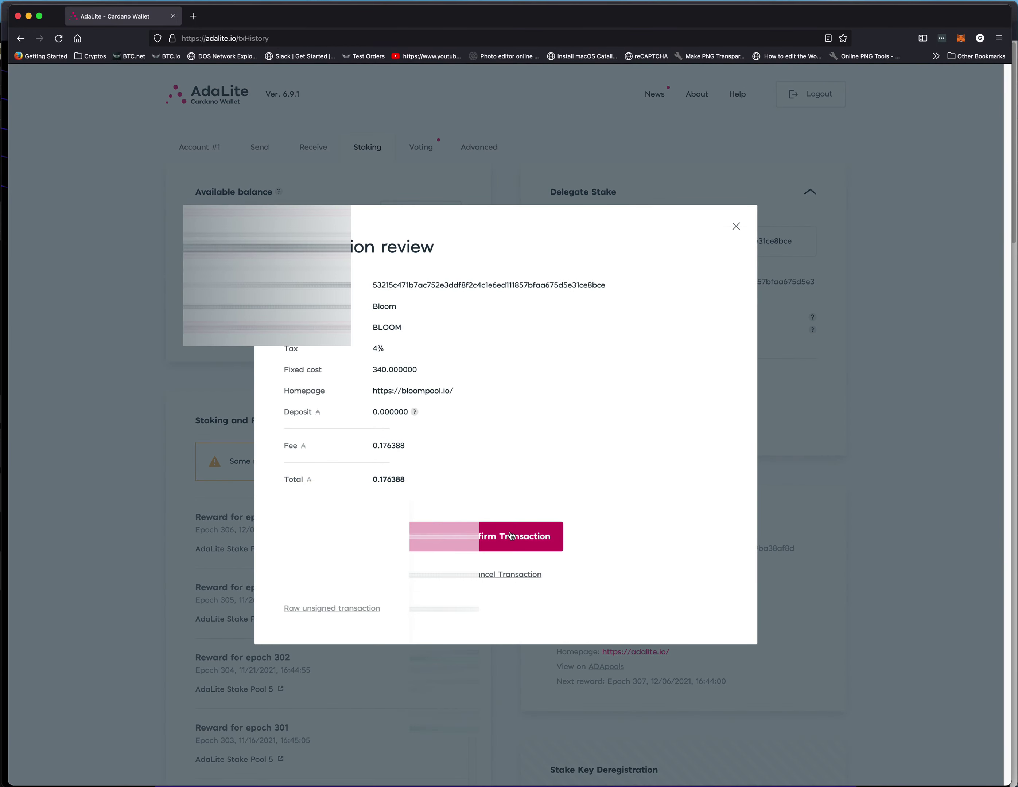
left_click(507, 539)
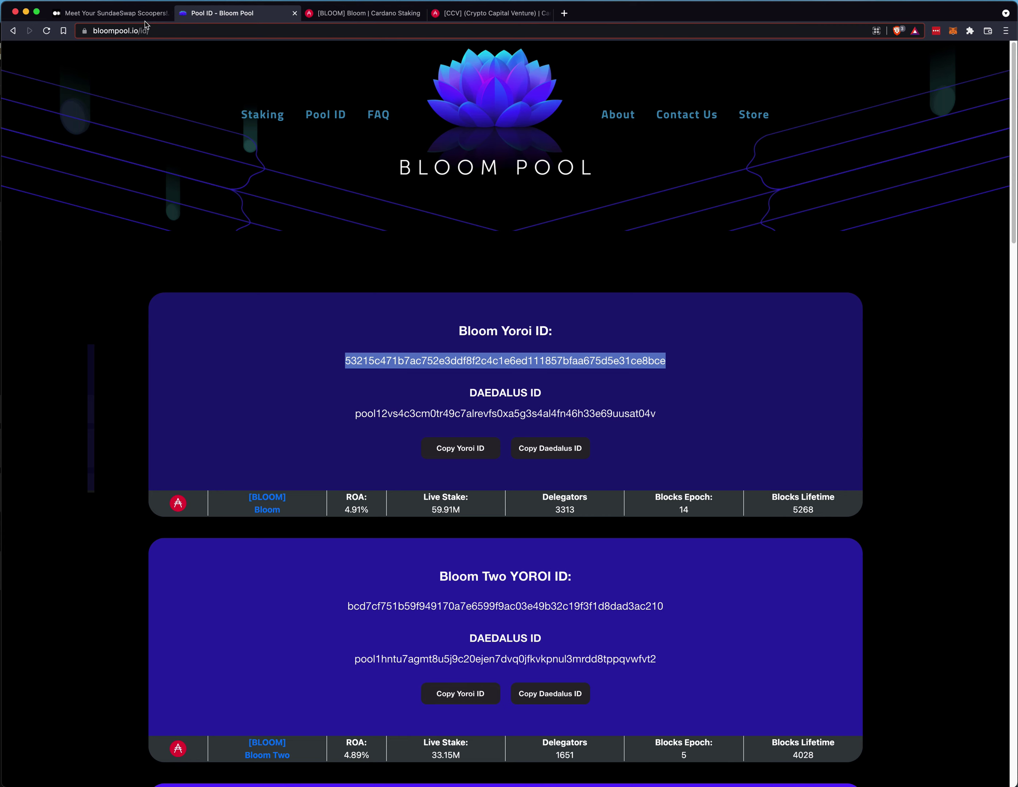
Go to Bloom's ADApools page and locate both formats of its pool ID beneath the pool name
left_click(353, 14)
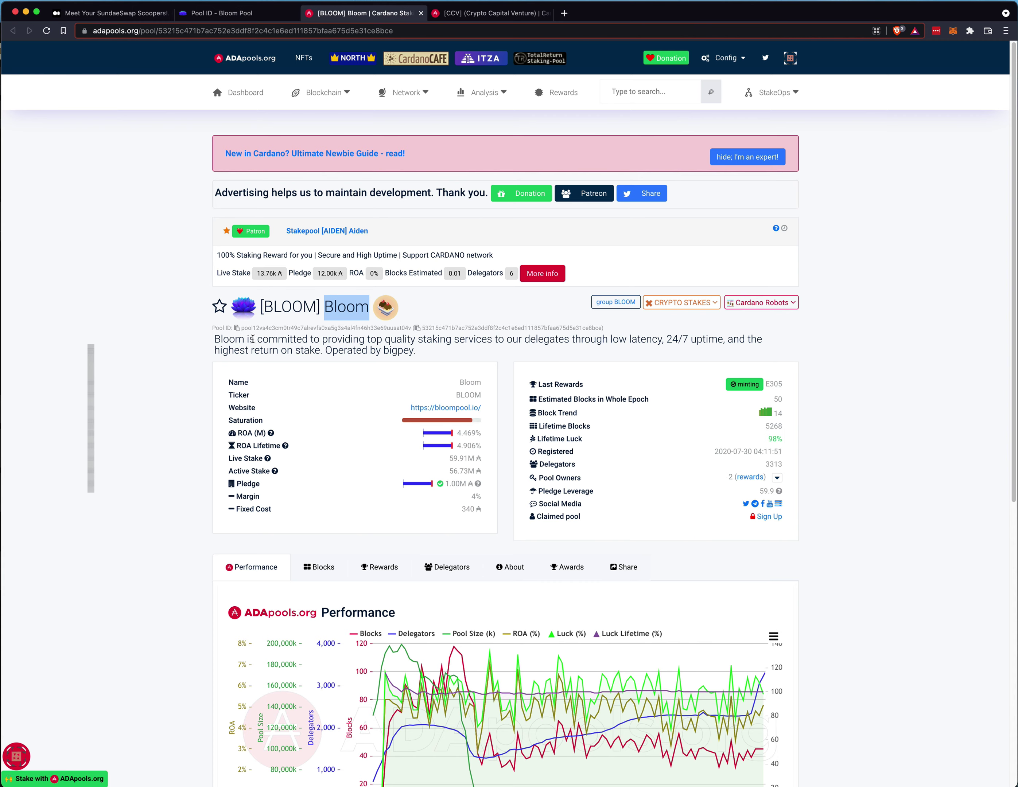
left_click_drag(242, 329, 411, 328)
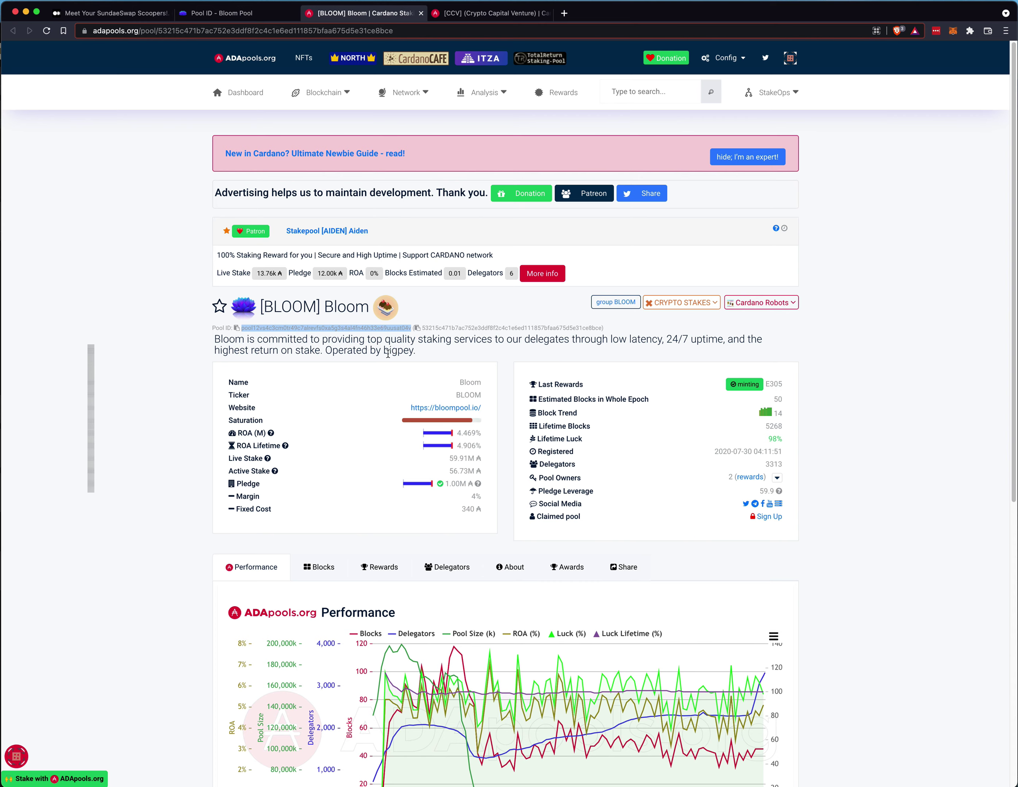
left_click(558, 315)
left_click_drag(422, 329, 599, 331)
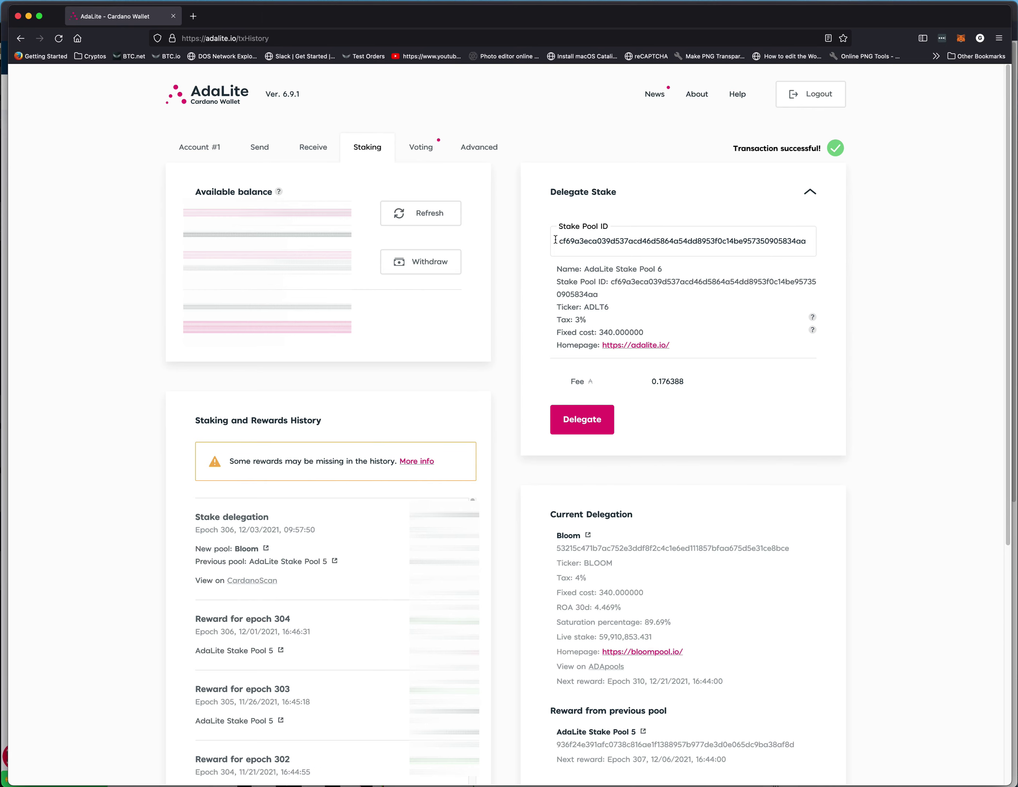
Review the current delegation in the AdaLite wallet, checking the pool name and its tax
scroll(914, 558, "down", 2)
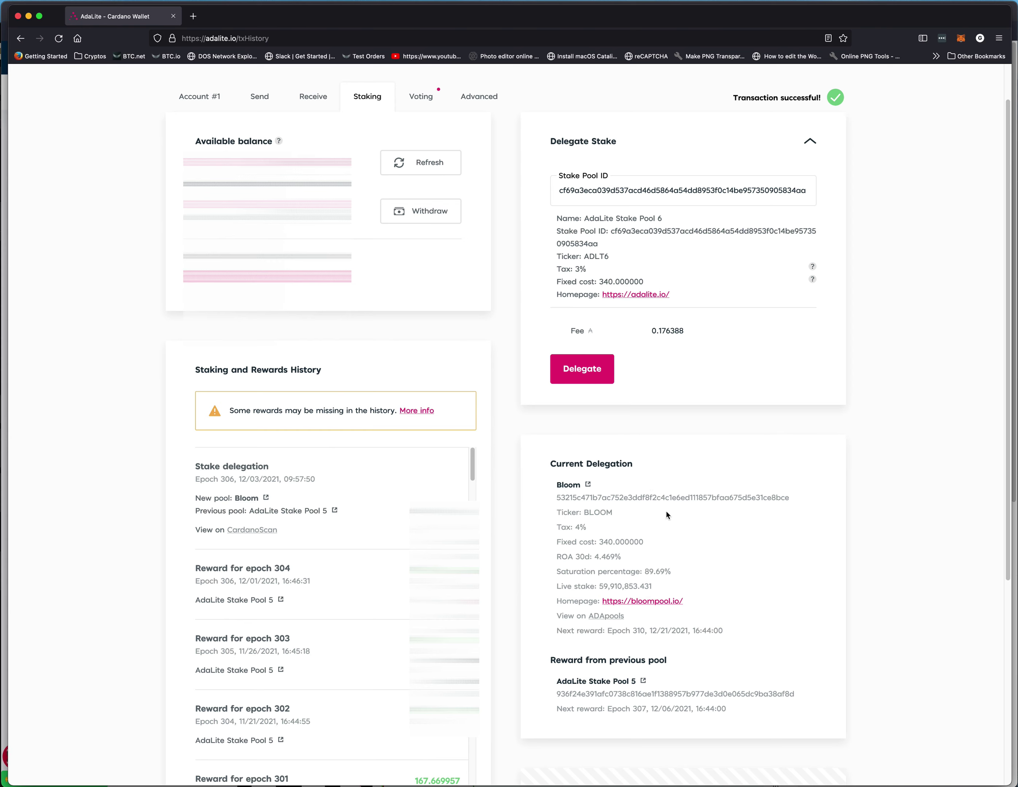
left_click(555, 486)
left_click_drag(555, 487, 591, 484)
scroll(679, 576, "up", 2)
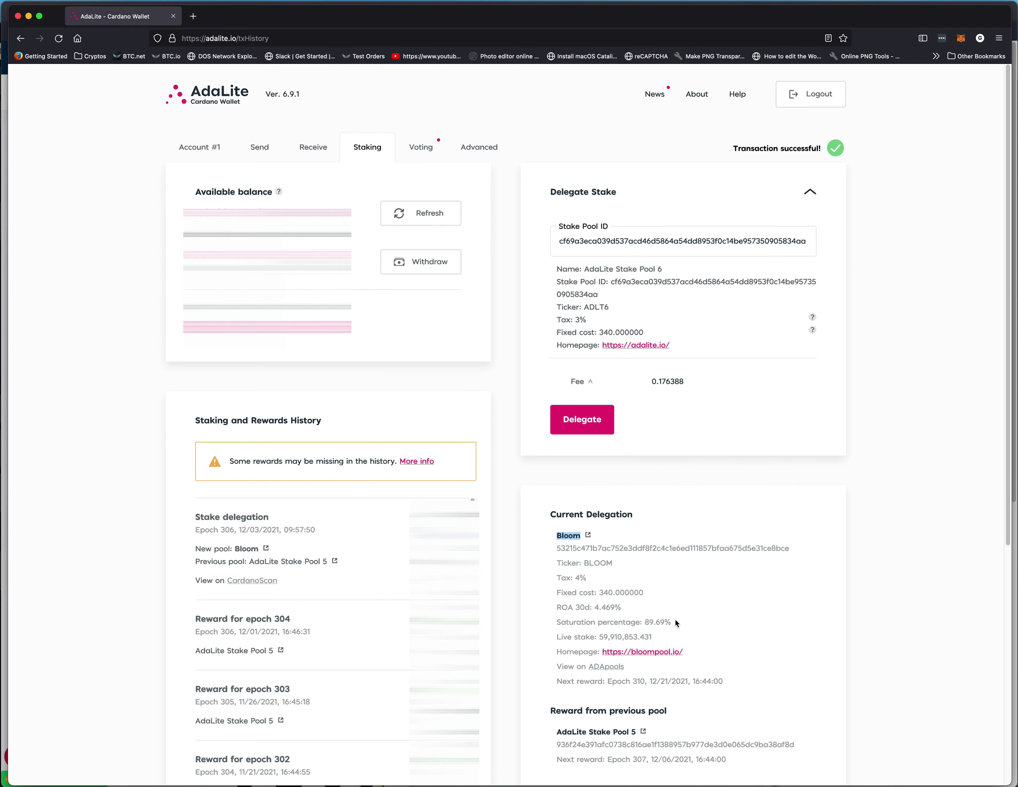
scroll(779, 623, "down", 1)
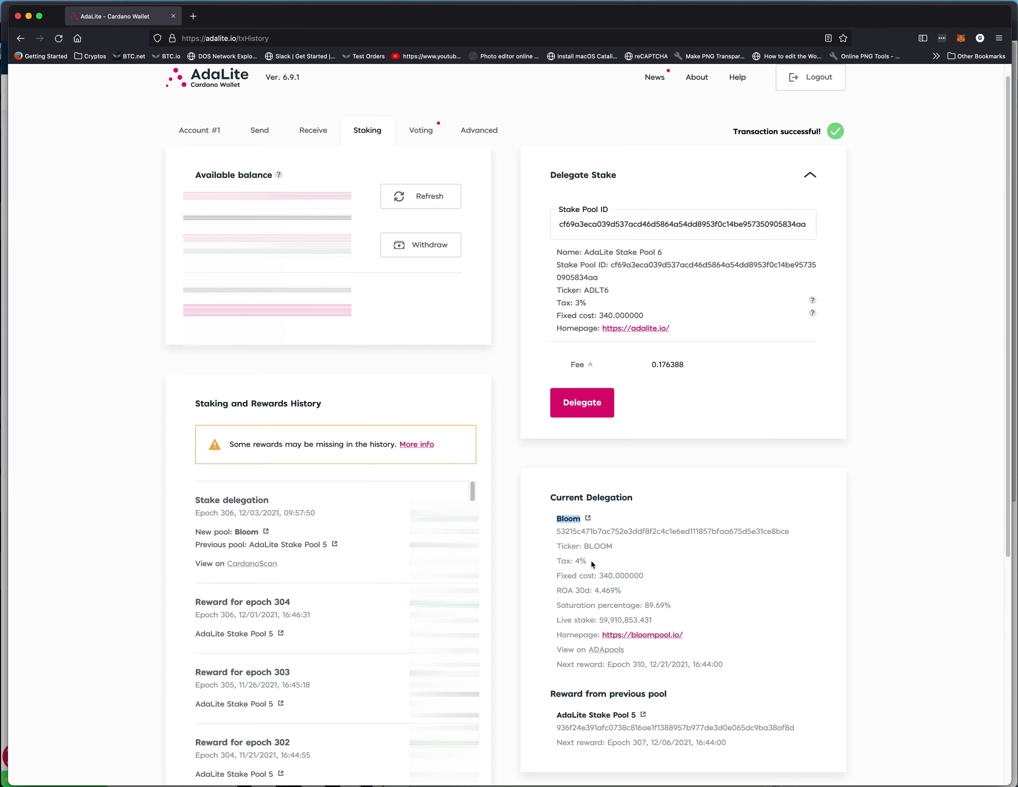
left_click_drag(557, 562, 562, 561)
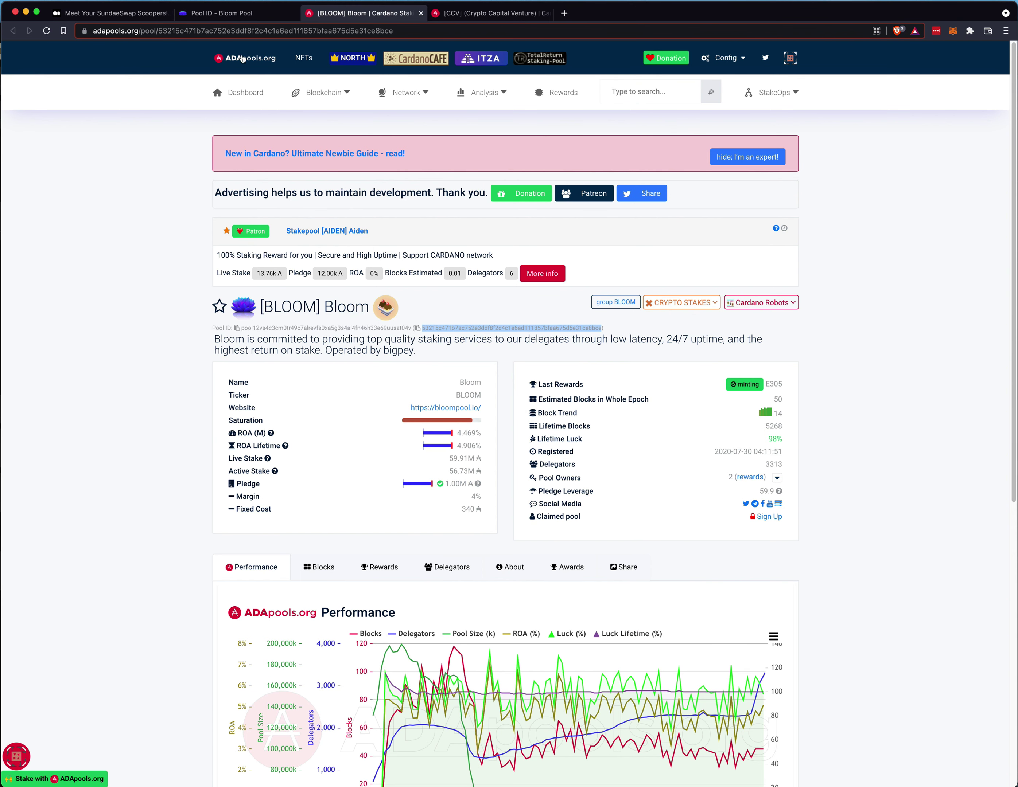
Return to the SundaeSwap Scoopers article and look through the scooper list and the article's introduction
left_click(124, 15)
scroll(409, 461, "down", 3)
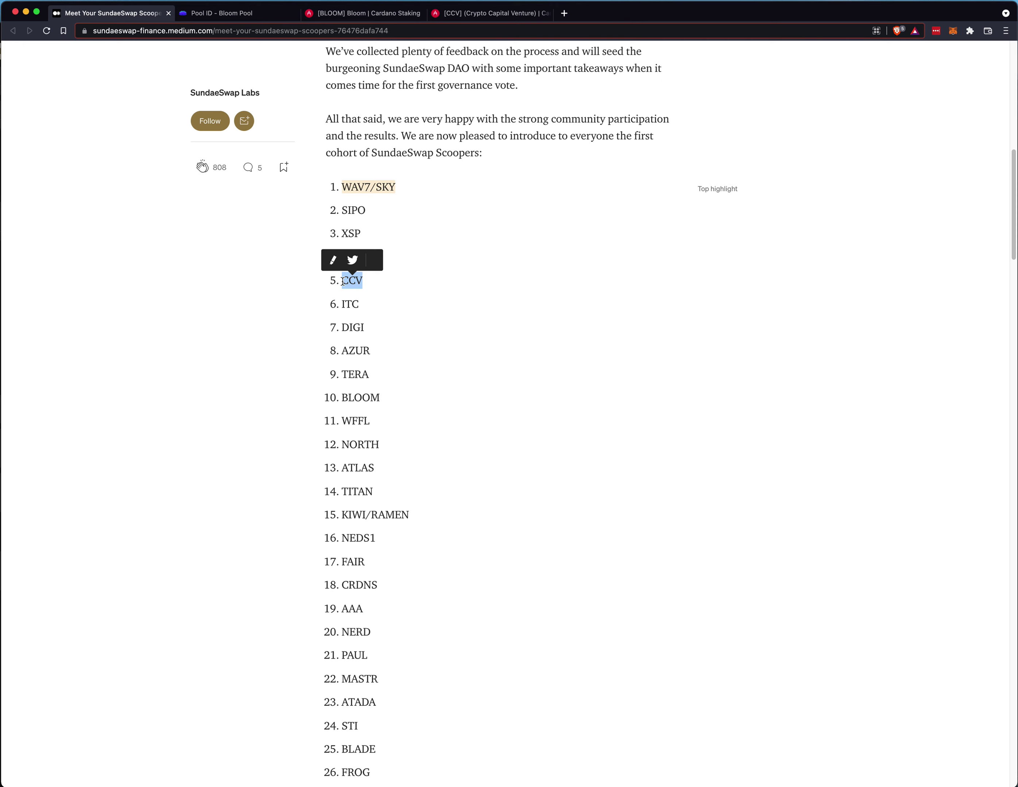
left_click(358, 282)
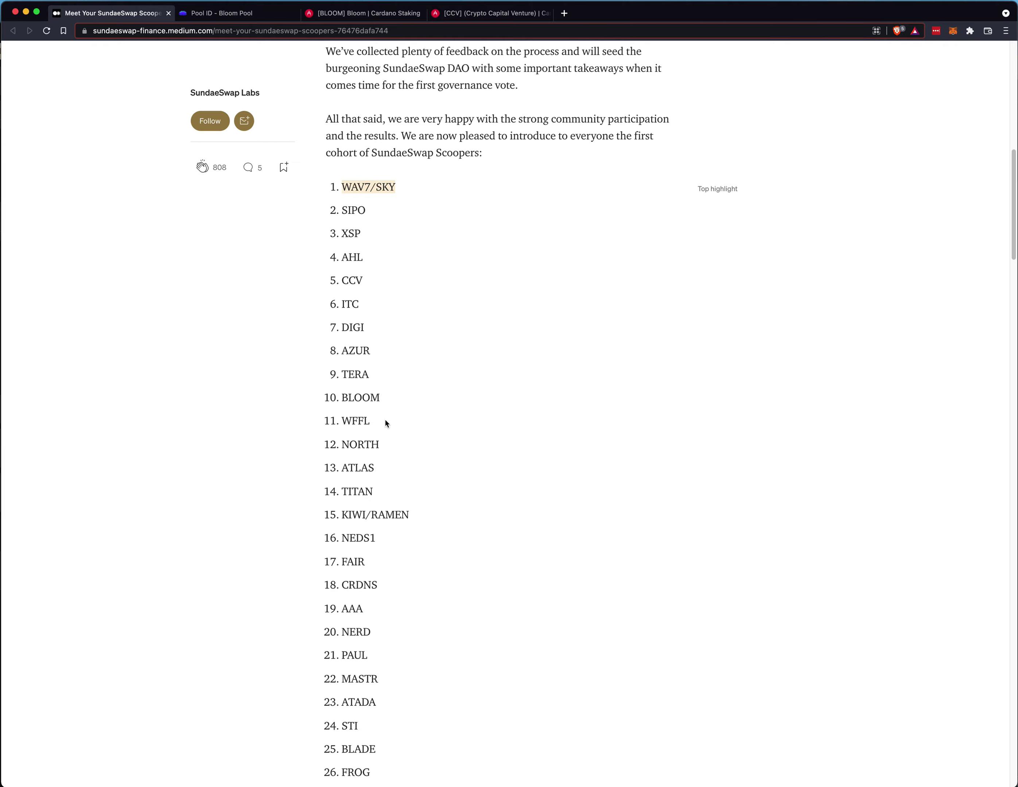
scroll(386, 424, "up", 15)
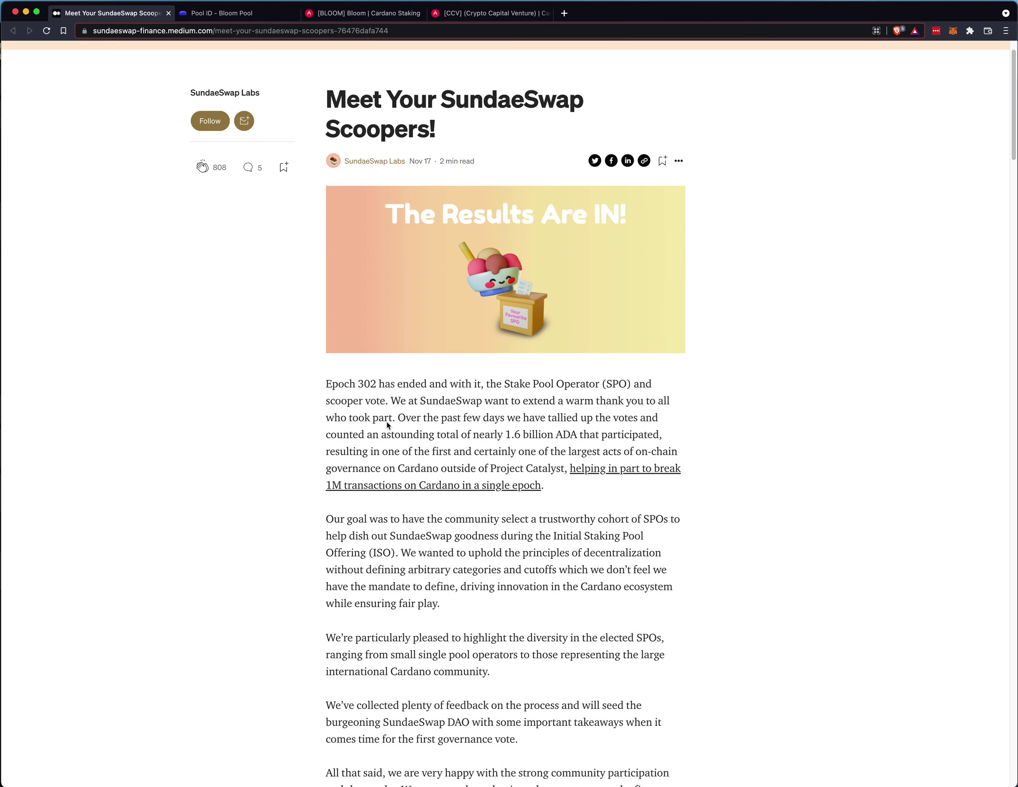